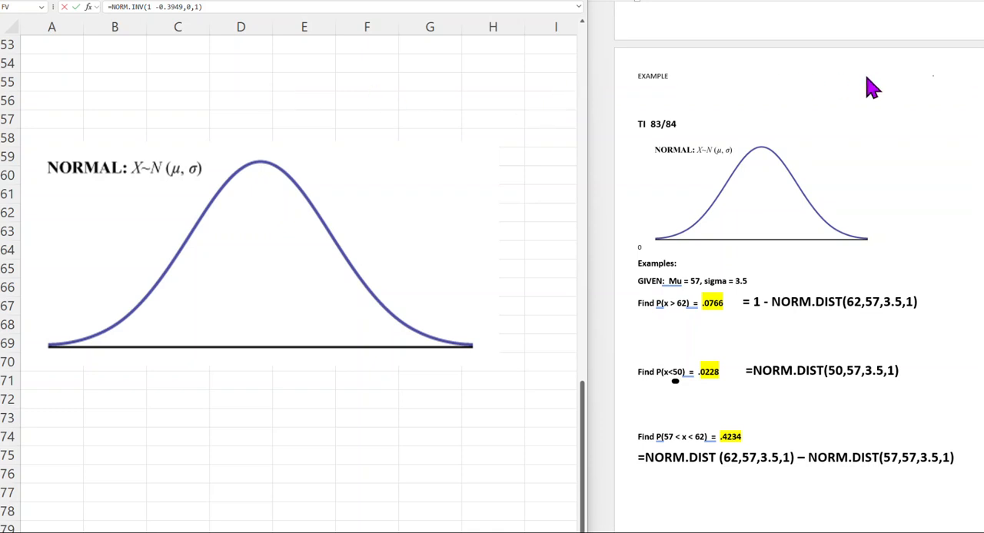
# Handwrite the z-score formula z = (x − μ)/σ in black ink above the normal curve in the Word document.
pyautogui.click(784, 2)
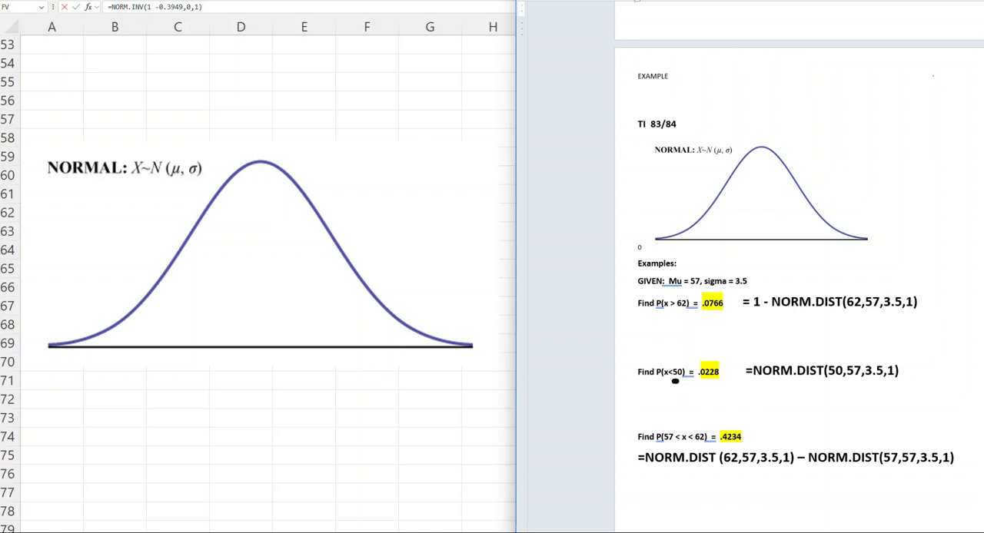
pyautogui.moveTo(807, 70)
pyautogui.mouseDown()
pyautogui.moveTo(829, 69)
pyautogui.moveTo(809, 92)
pyautogui.moveTo(834, 100)
pyautogui.moveTo(860, 81)
pyautogui.moveTo(859, 90)
pyautogui.mouseUp()
pyautogui.moveTo(872, 58)
pyautogui.mouseDown()
pyautogui.moveTo(882, 75)
pyautogui.moveTo(872, 75)
pyautogui.moveTo(916, 61)
pyautogui.moveTo(931, 78)
pyautogui.mouseUp()
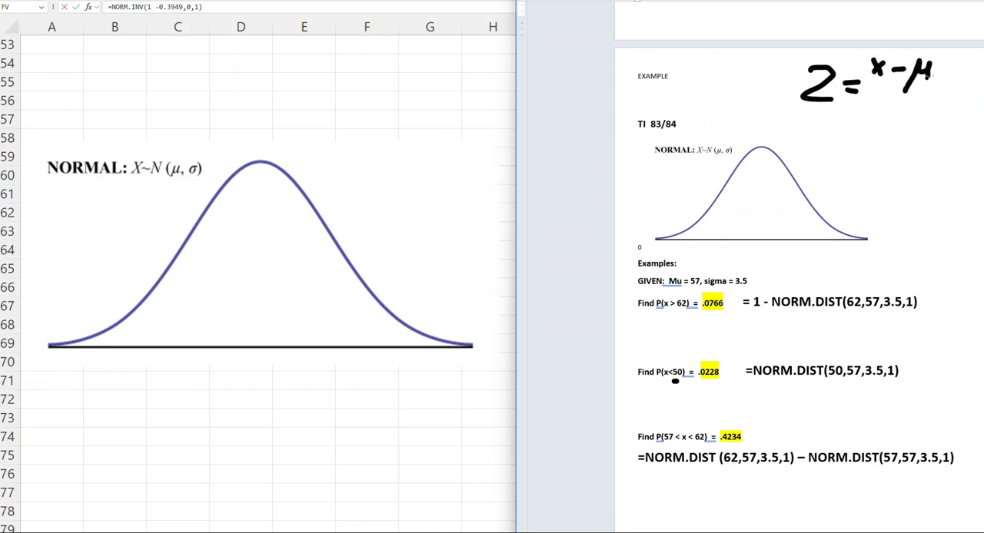
pyautogui.moveTo(868, 93)
pyautogui.mouseDown()
pyautogui.moveTo(940, 92)
pyautogui.moveTo(884, 116)
pyautogui.moveTo(910, 102)
pyautogui.mouseUp()
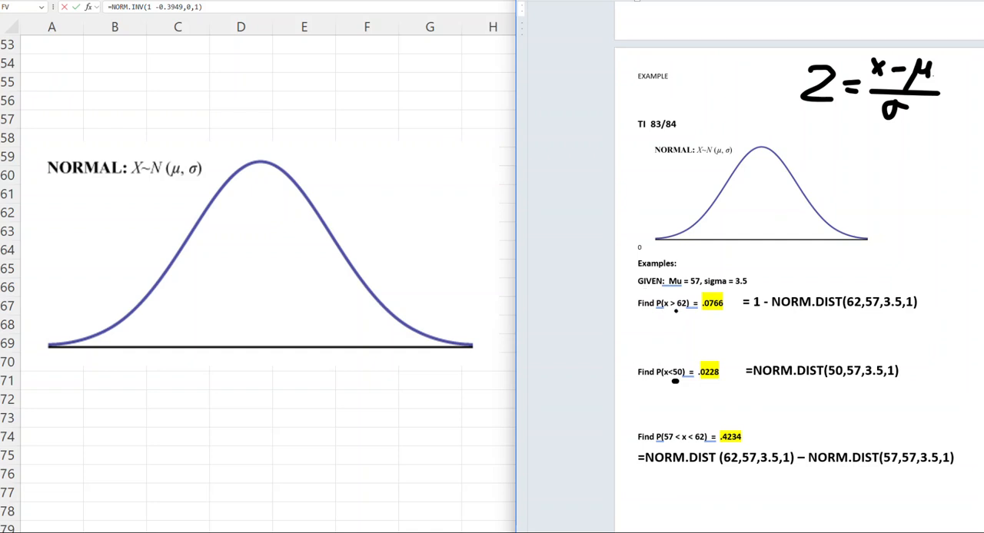
# Underline 62 in the P(x > 62) example and handwrite the marks 57 and 62 under the document's normal curve.
pyautogui.moveTo(674, 312); pyautogui.dragTo(690, 311)
pyautogui.moveTo(762, 234)
pyautogui.mouseDown()
pyautogui.moveTo(754, 266)
pyautogui.moveTo(739, 265)
pyautogui.moveTo(774, 255)
pyautogui.moveTo(771, 271)
pyautogui.mouseUp()
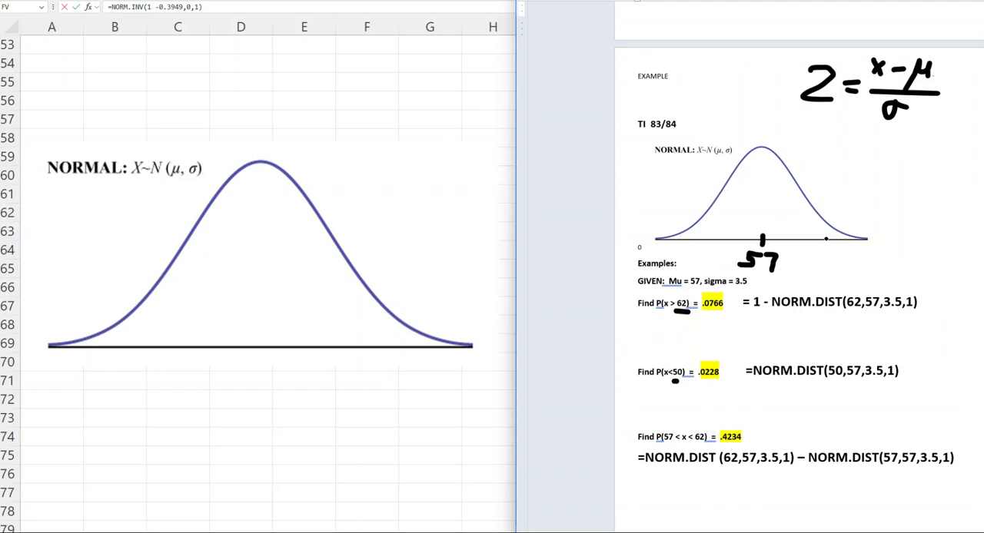
pyautogui.moveTo(828, 246)
pyautogui.mouseDown()
pyautogui.moveTo(825, 269)
pyautogui.moveTo(846, 252)
pyautogui.moveTo(840, 268)
pyautogui.moveTo(857, 275)
pyautogui.mouseUp()
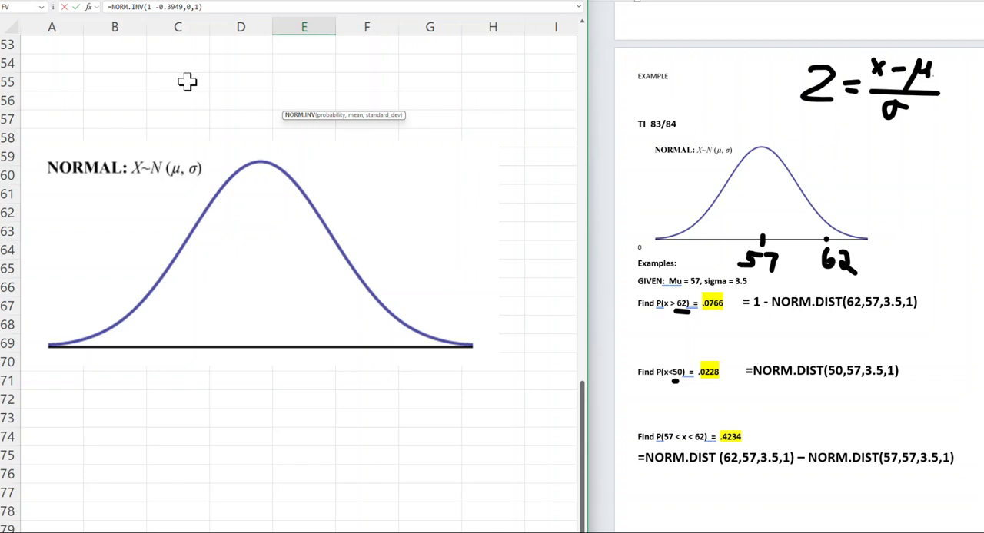
# In Excel, enter an equals sign in cell C55 and delete the normal curve picture from the worksheet.
pyautogui.click(188, 83)
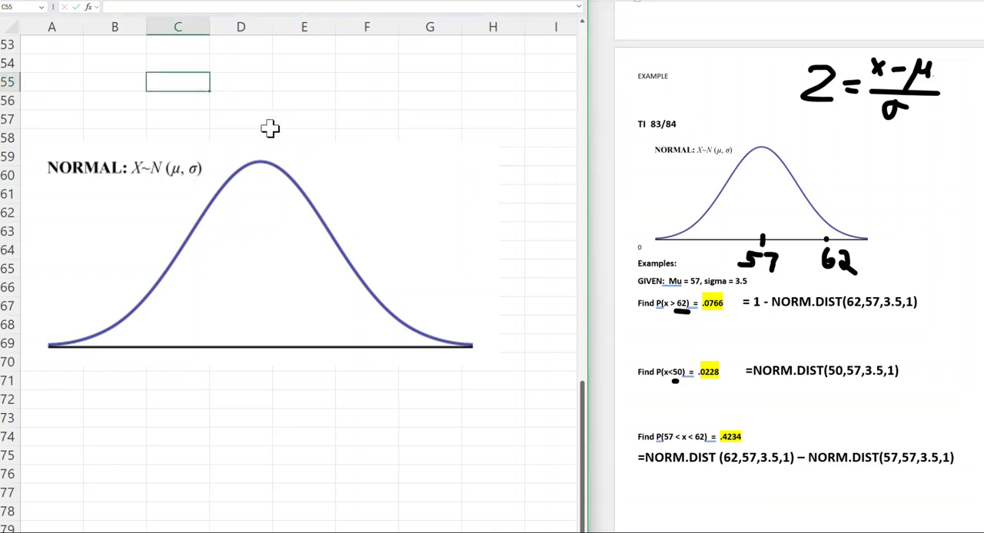
pyautogui.write('=')
pyautogui.scroll(1, 269, 128)
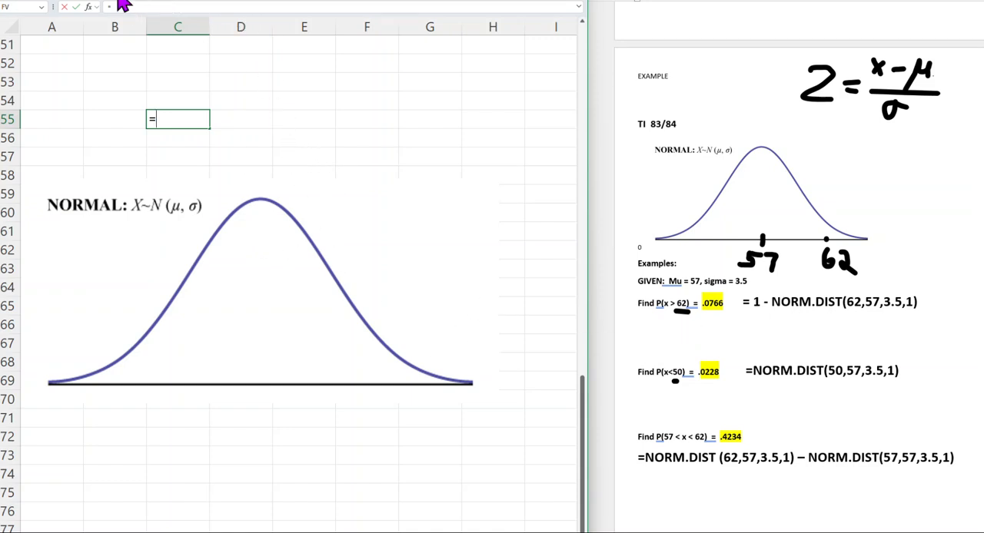
pyautogui.click(93, 2)
pyautogui.click(289, 270)
pyautogui.press('Delete')
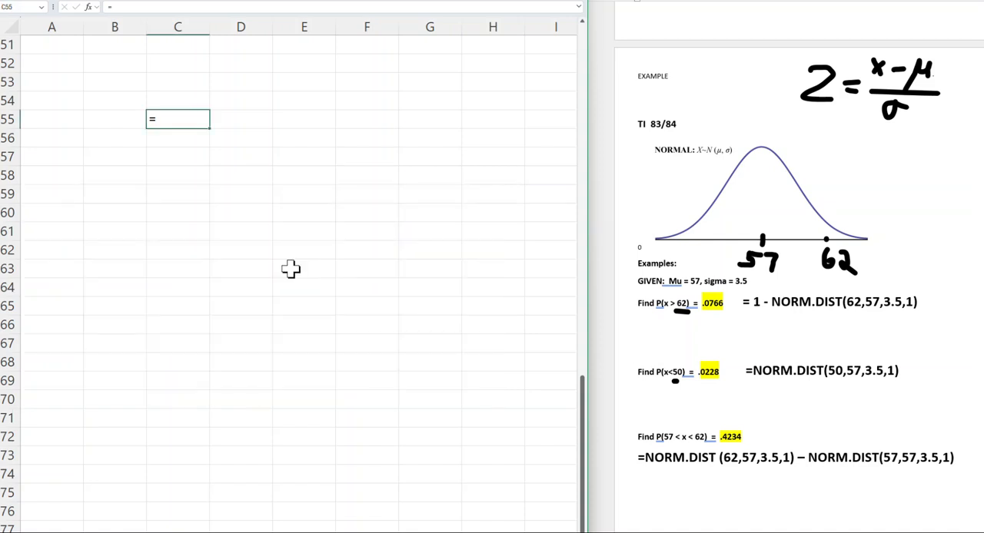
pyautogui.scroll(-1, 292, 173)
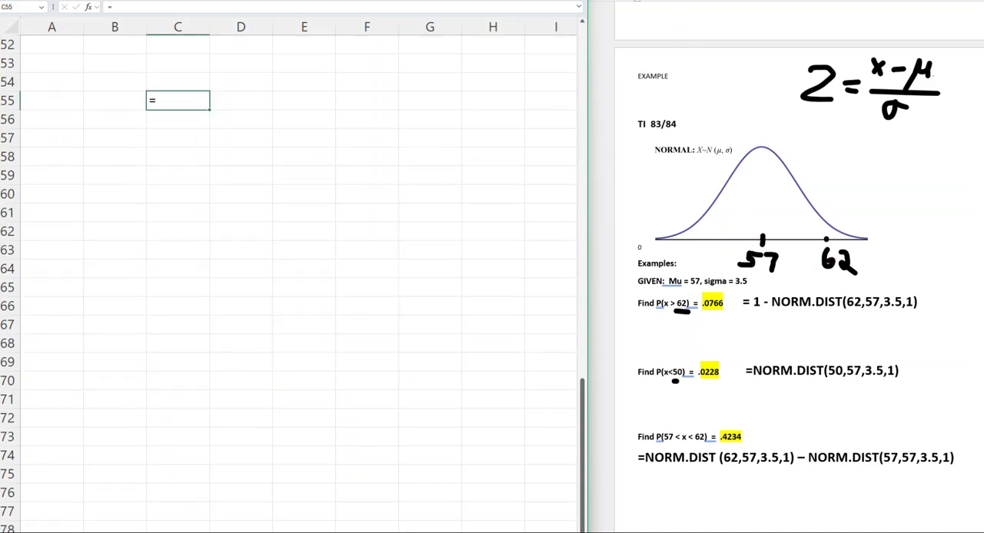
# In the Word document, shade the tail beyond 62 under the normal curve in red ink.
pyautogui.click(734, 2)
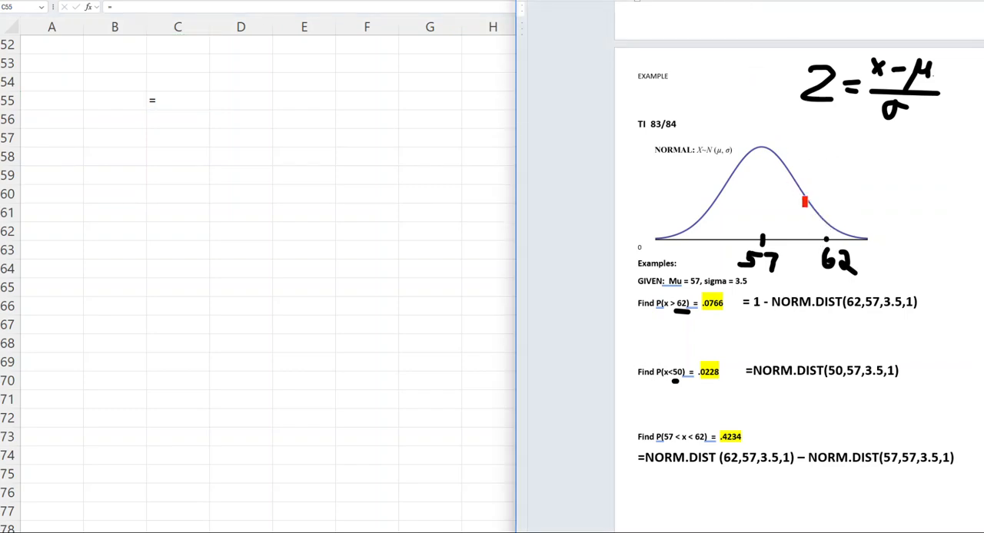
pyautogui.moveTo(821, 223)
pyautogui.mouseDown()
pyautogui.moveTo(823, 240)
pyautogui.moveTo(850, 238)
pyautogui.moveTo(838, 230)
pyautogui.moveTo(827, 232)
pyautogui.moveTo(856, 241)
pyautogui.mouseUp()
# Copy NORM.DIST(62,57,3.5,1) from the P(x > 62) example and enter =NORM.DIST(62,57,3.5,1) in Excel cell C55.
pyautogui.click(166, 102)
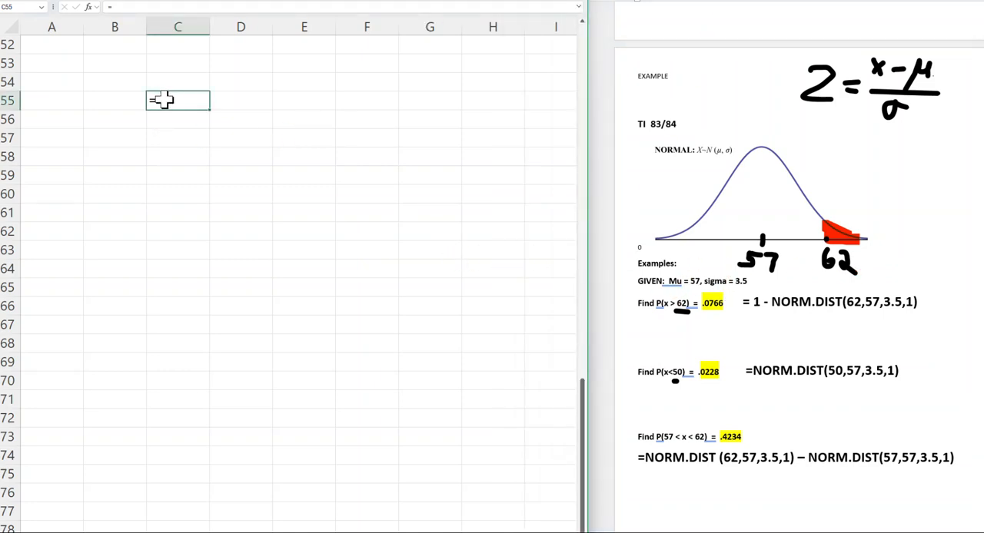
pyautogui.scroll(-1, 175, 101)
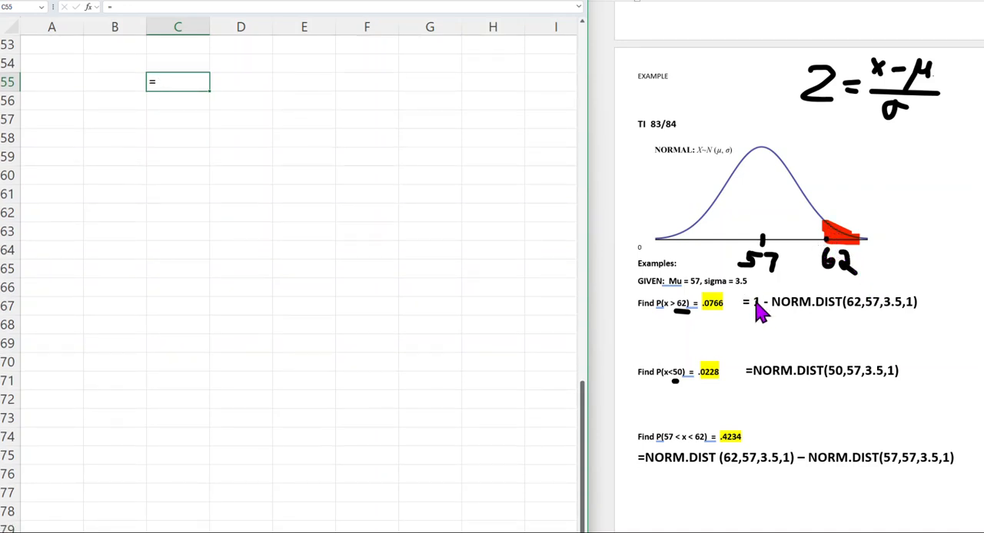
pyautogui.click(788, 302)
pyautogui.moveTo(771, 302); pyautogui.dragTo(919, 302)
pyautogui.hotkey('ctrl', 'c')
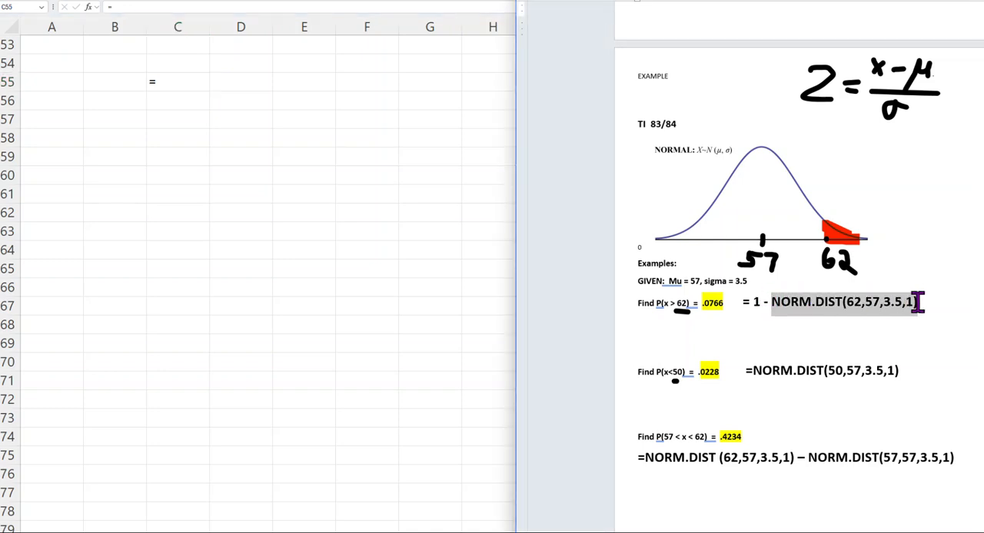
pyautogui.click(176, 77)
pyautogui.write('=')
pyautogui.hotkey('ctrl', 'v')
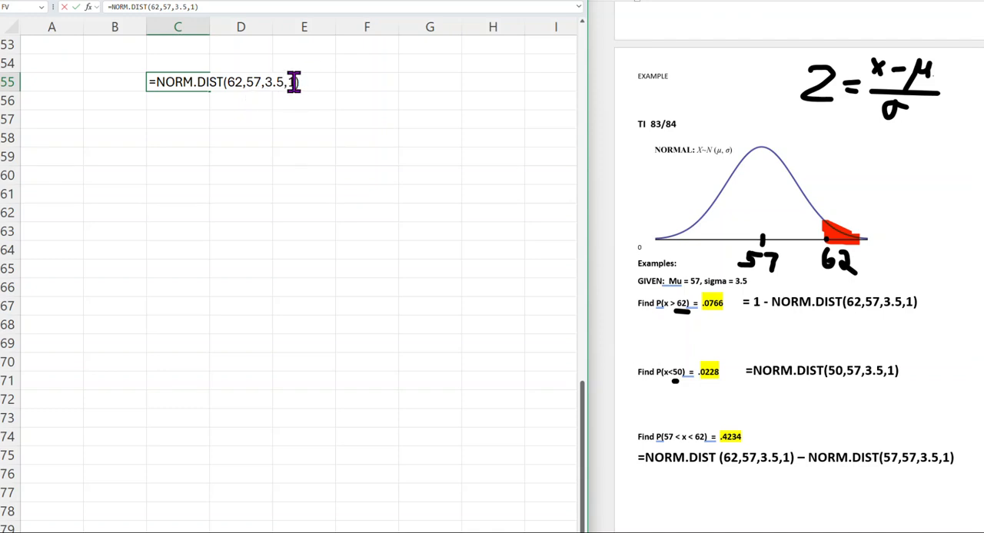
pyautogui.scroll(-1, 599, 177)
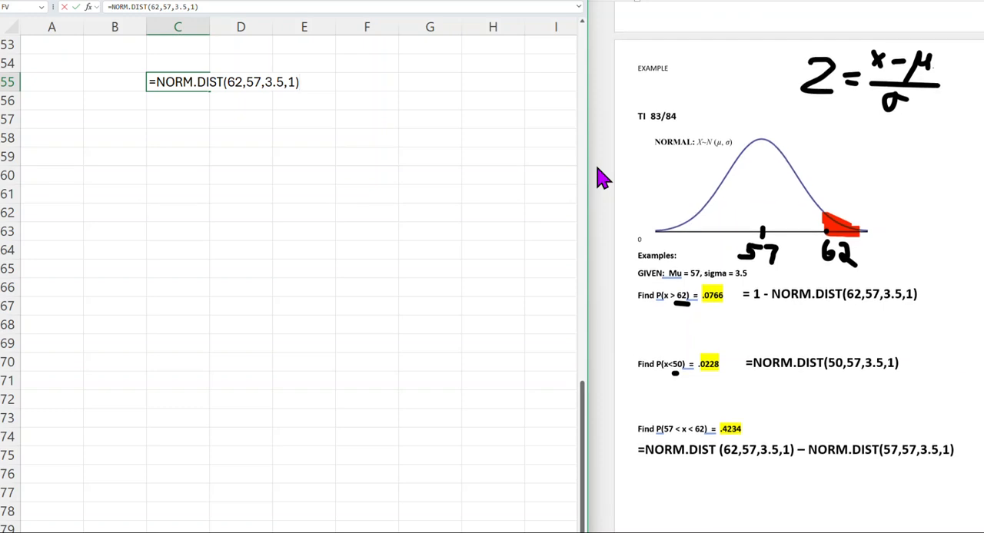
pyautogui.press('Return')
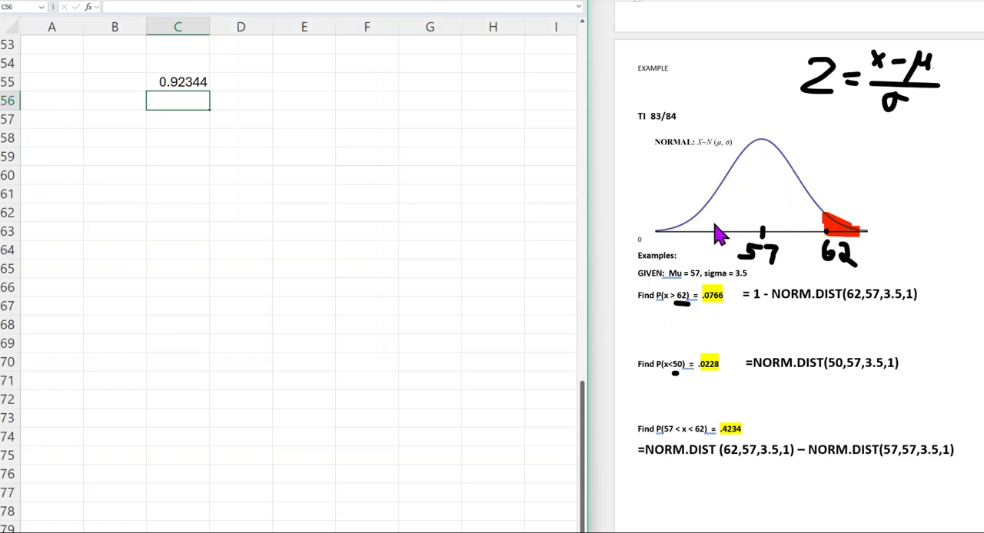
# Enter =1-NORM.DIST(62,57,3.5,1) in cell C57, reusing the copied function.
pyautogui.click(167, 122)
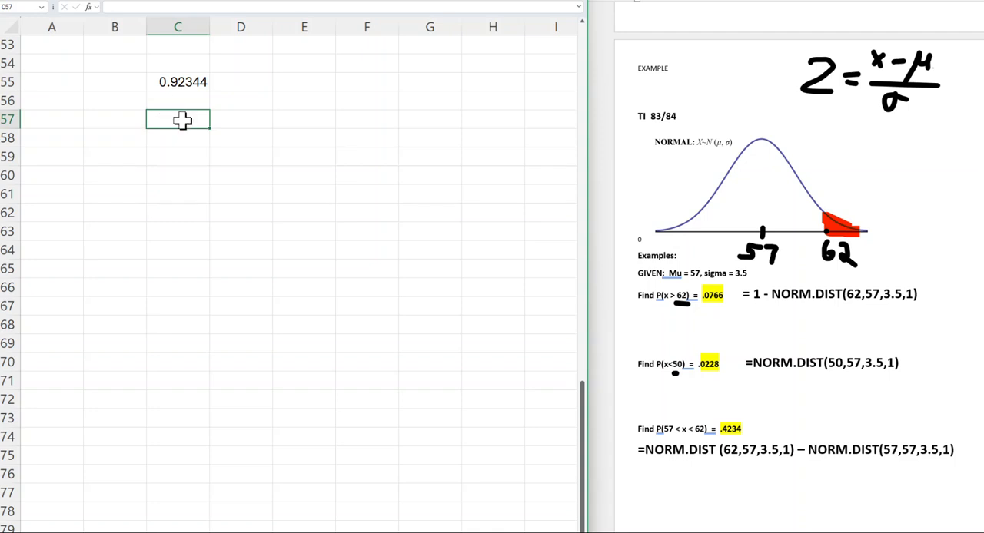
pyautogui.write('1-')
pyautogui.moveTo(168, 118); pyautogui.dragTo(150, 120)
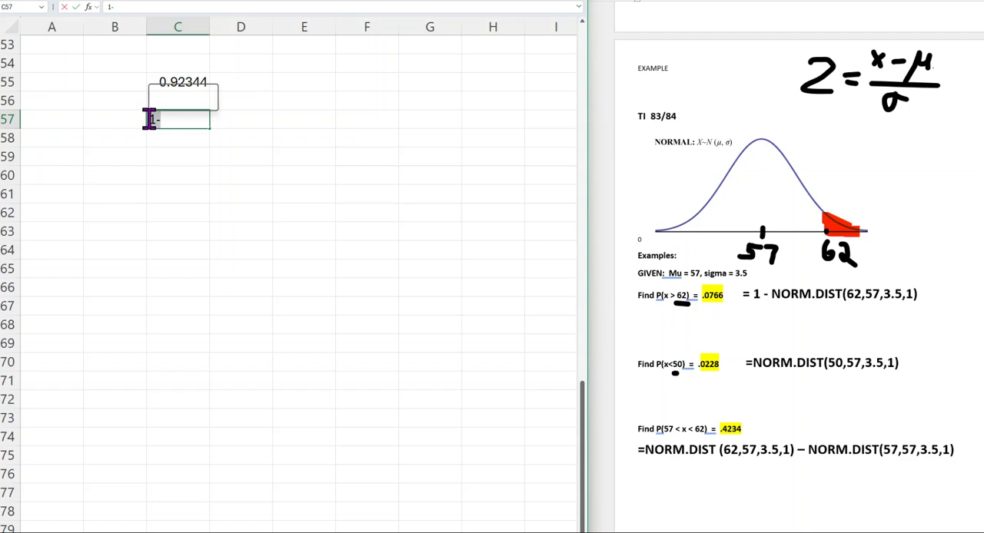
pyautogui.write('=1-')
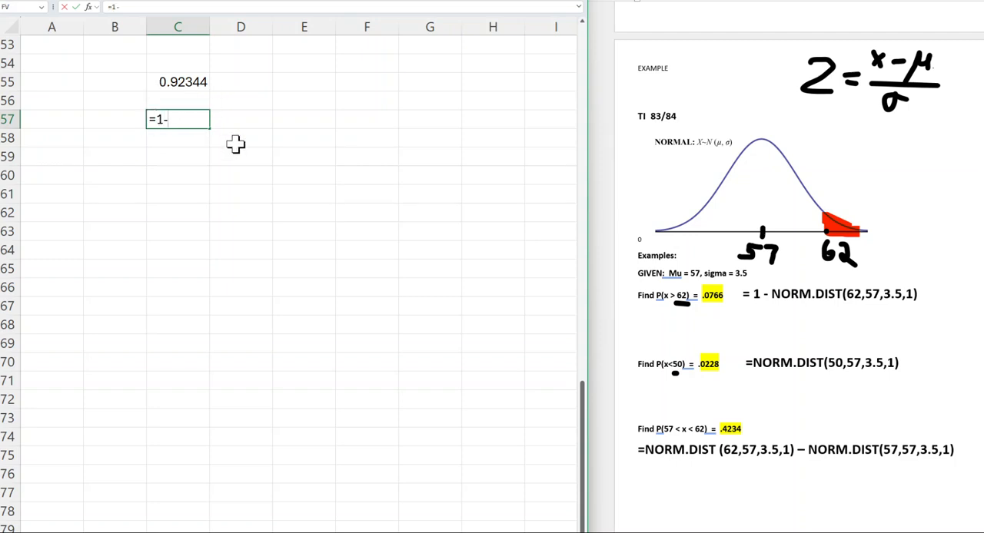
pyautogui.hotkey('ctrl', 'v')
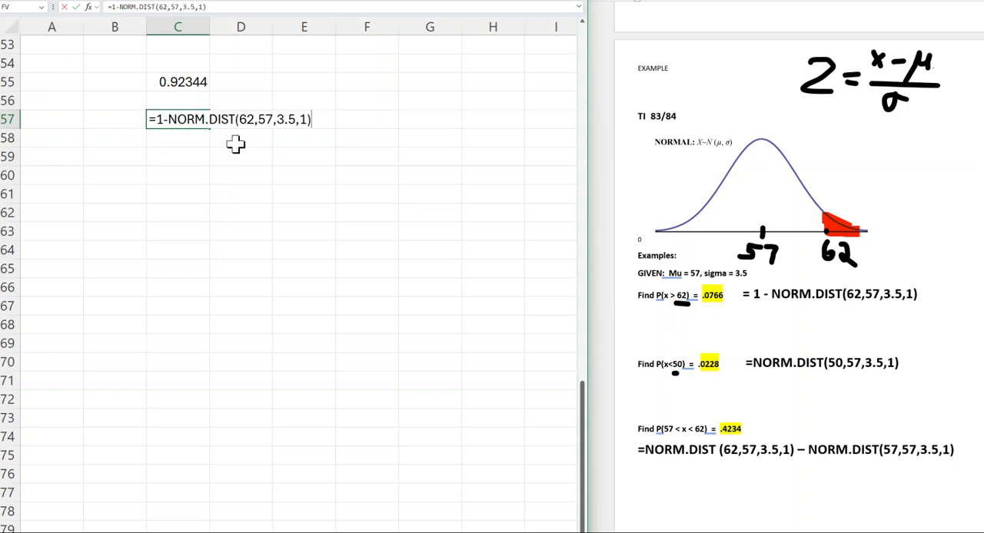
pyautogui.press('Return')
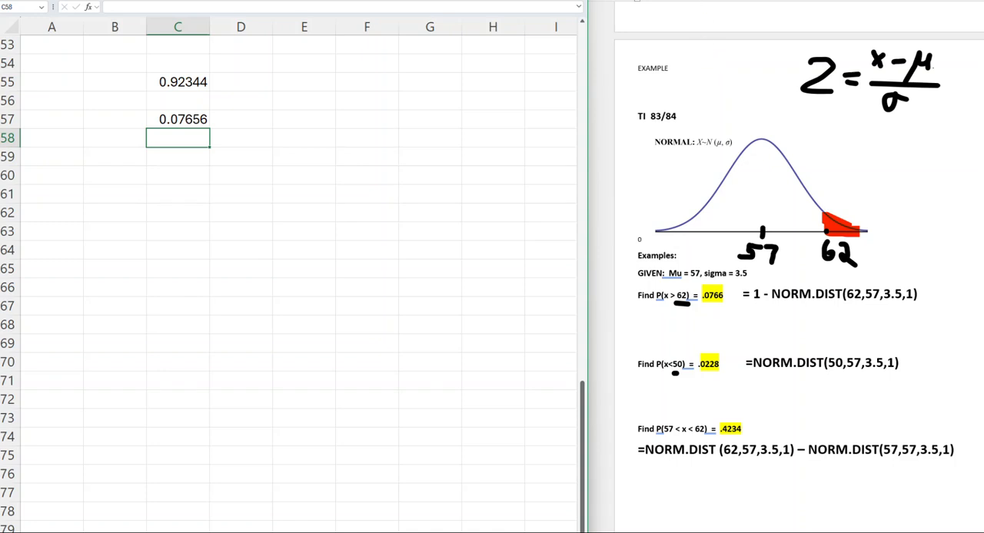
# In the Word document, erase the red shading, the handwritten 62 and its marker from the normal curve.
pyautogui.click(892, 1)
pyautogui.moveTo(842, 225); pyautogui.dragTo(832, 225)
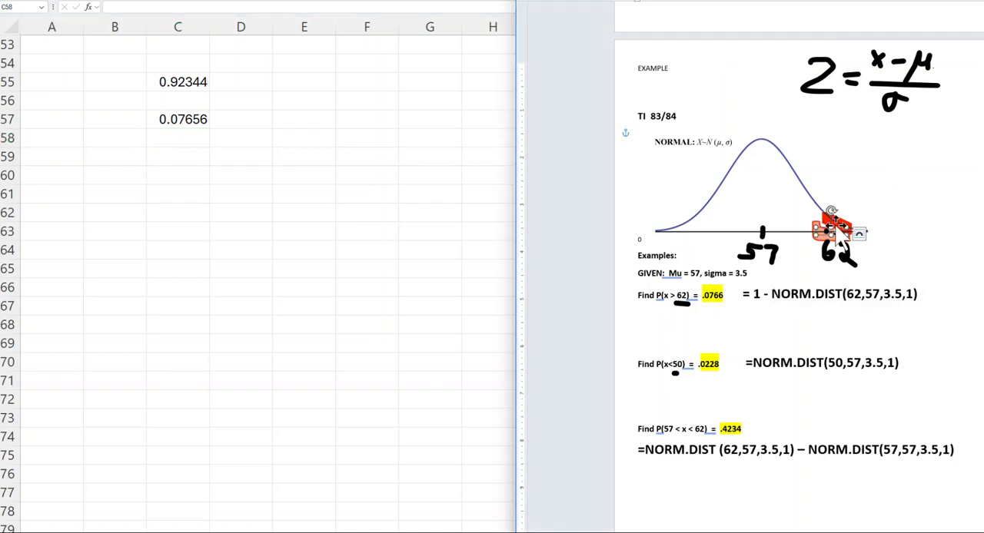
pyautogui.press('Delete')
pyautogui.click(842, 223)
pyautogui.press('Delete')
pyautogui.click(832, 246)
pyautogui.press('Delete')
pyautogui.click(826, 232)
pyautogui.press('Delete')
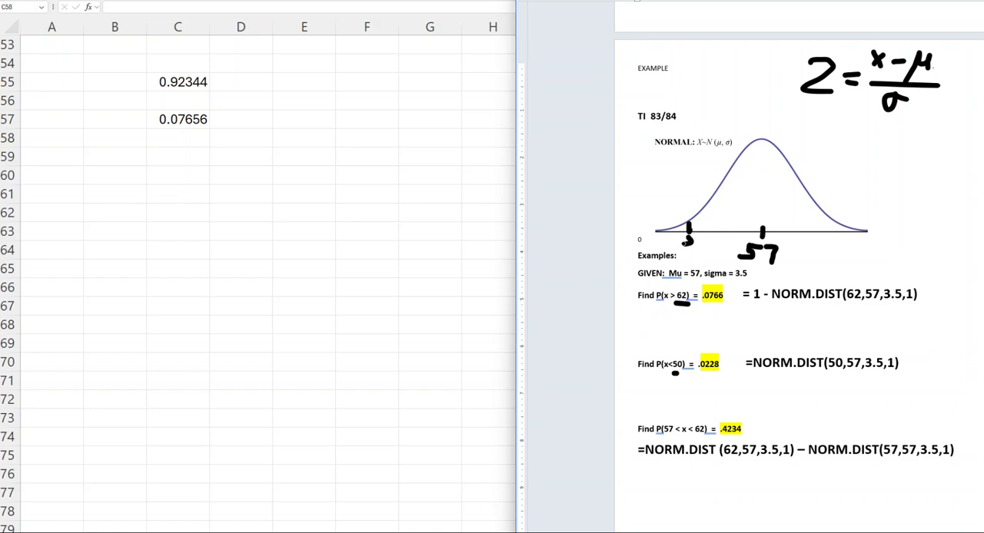
# Finish the handwritten 50 label on the curve's lower side and shade the tail below 50 in red ink.
pyautogui.moveTo(695, 239); pyautogui.dragTo(705, 247)
pyautogui.moveTo(684, 227); pyautogui.dragTo(658, 230)
pyautogui.click(728, 1)
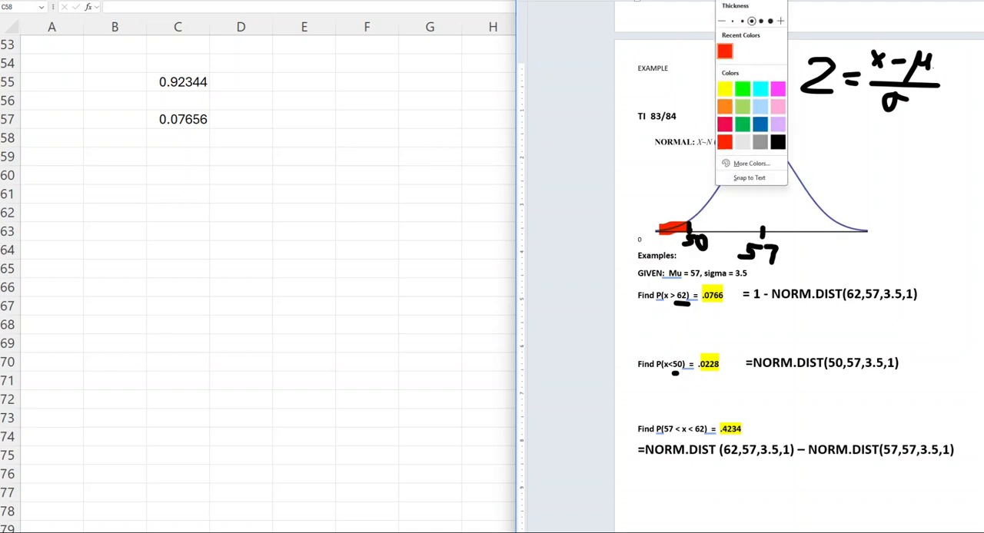
pyautogui.click(729, 1)
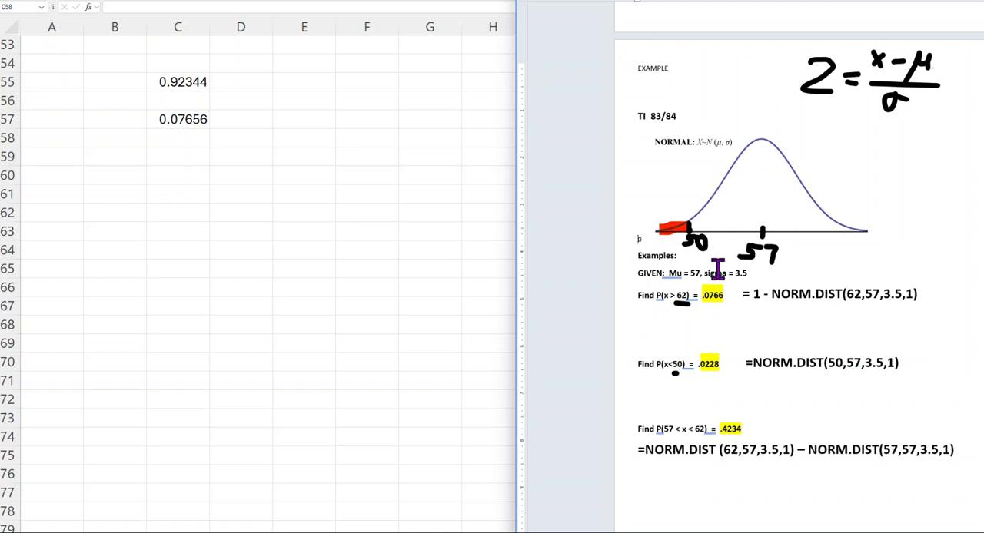
# Paste the example formula =NORM.DIST(50,57,3.5,1) into Excel cell C60 and clear that cell again.
pyautogui.click(182, 179)
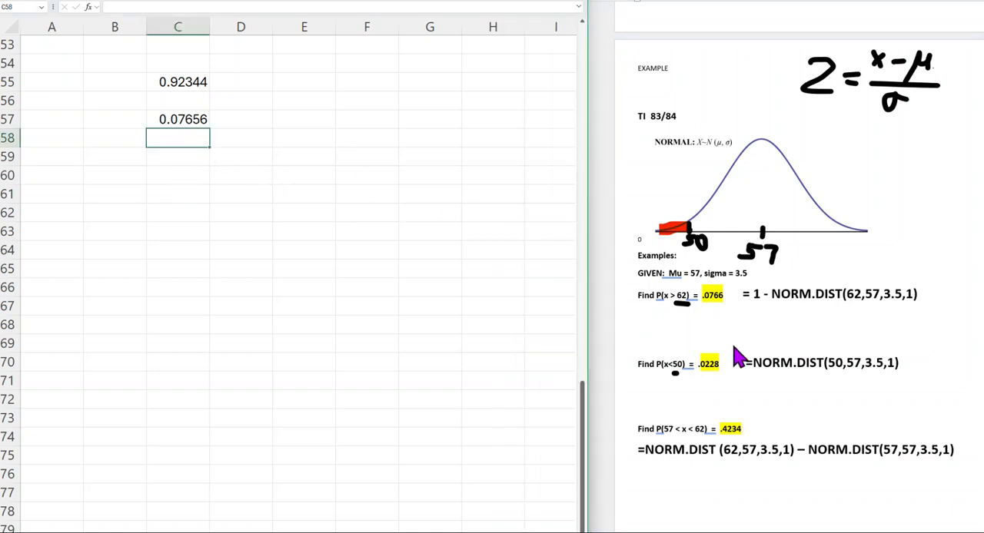
pyautogui.click(752, 372)
pyautogui.moveTo(747, 362); pyautogui.dragTo(902, 373)
pyautogui.hotkey('ctrl', 'c')
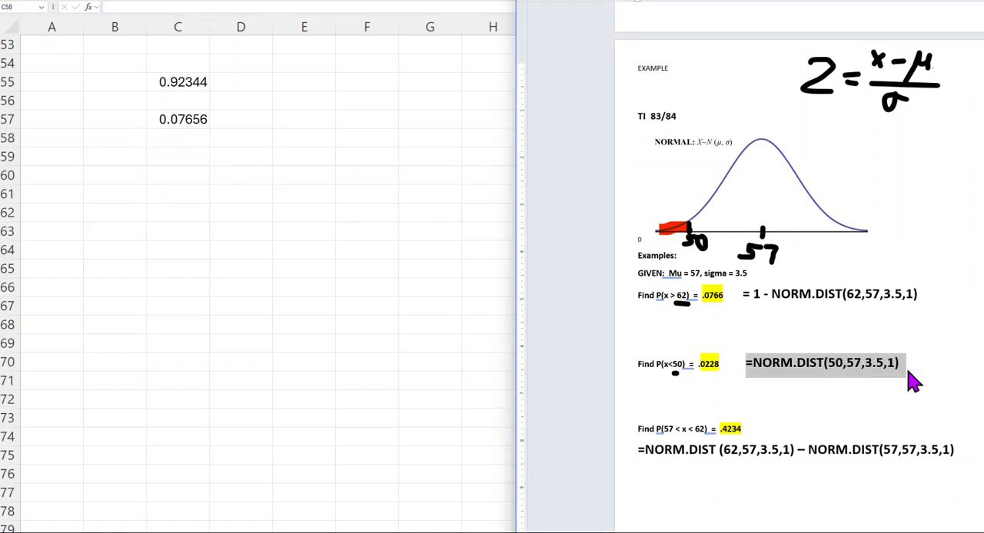
pyautogui.click(181, 178)
pyautogui.click(178, 176)
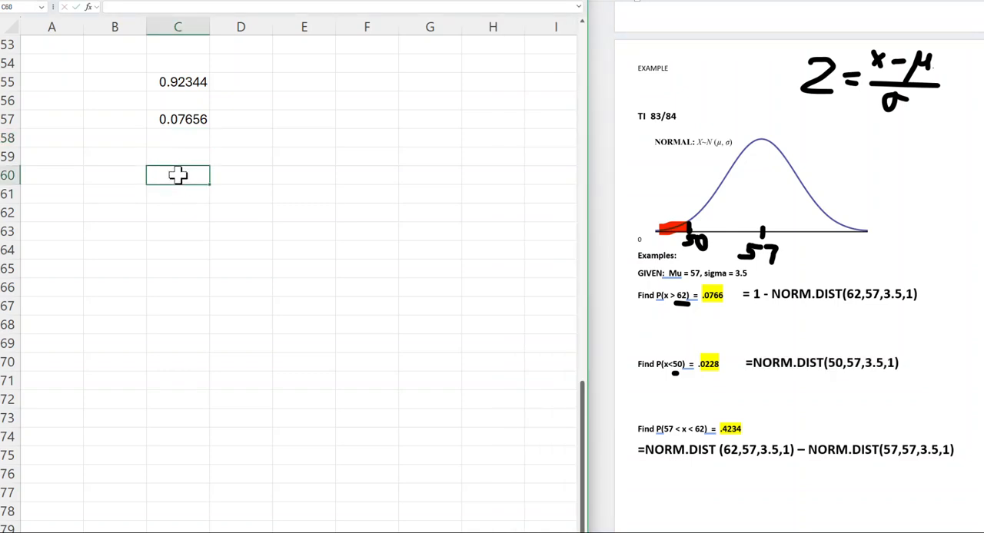
pyautogui.hotkey('ctrl', 'v')
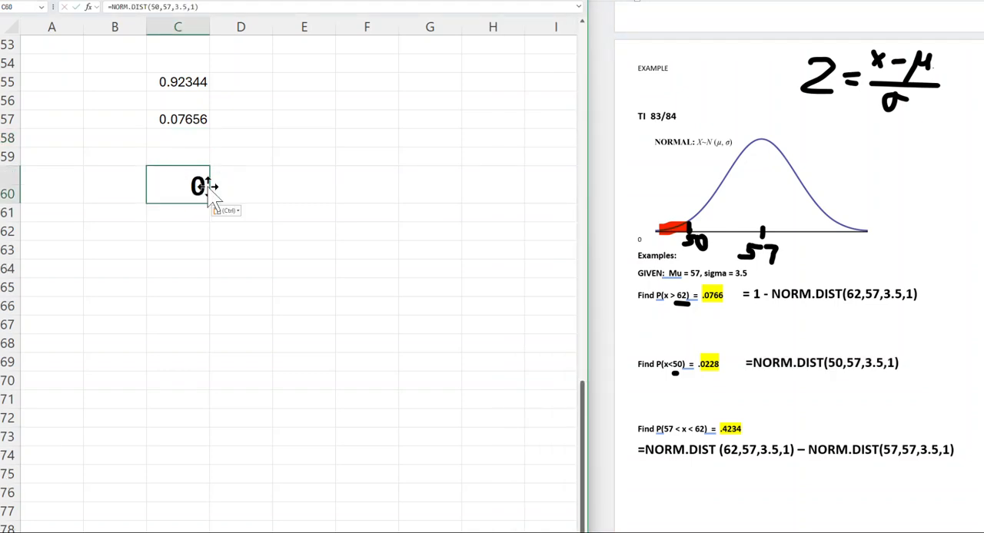
pyautogui.press('Escape')
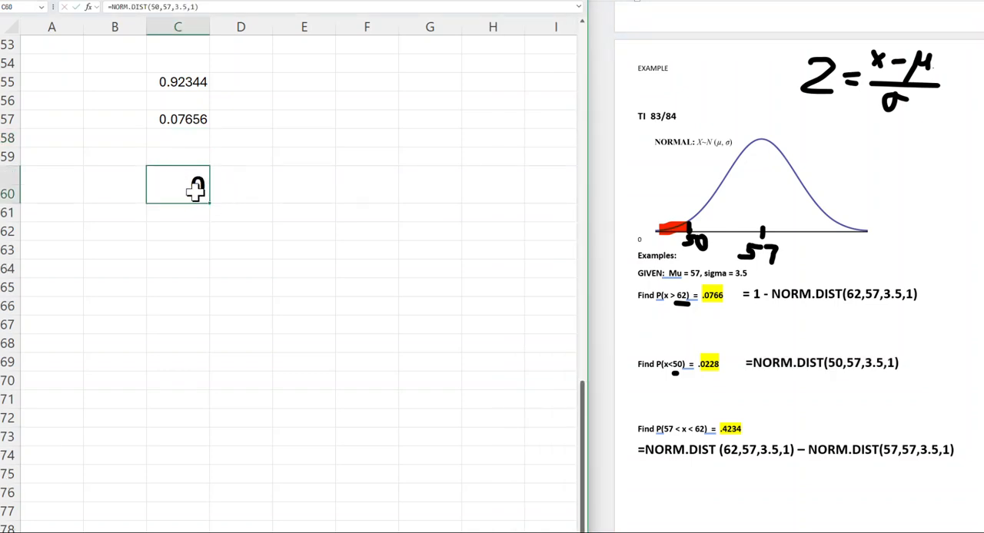
pyautogui.press('Delete')
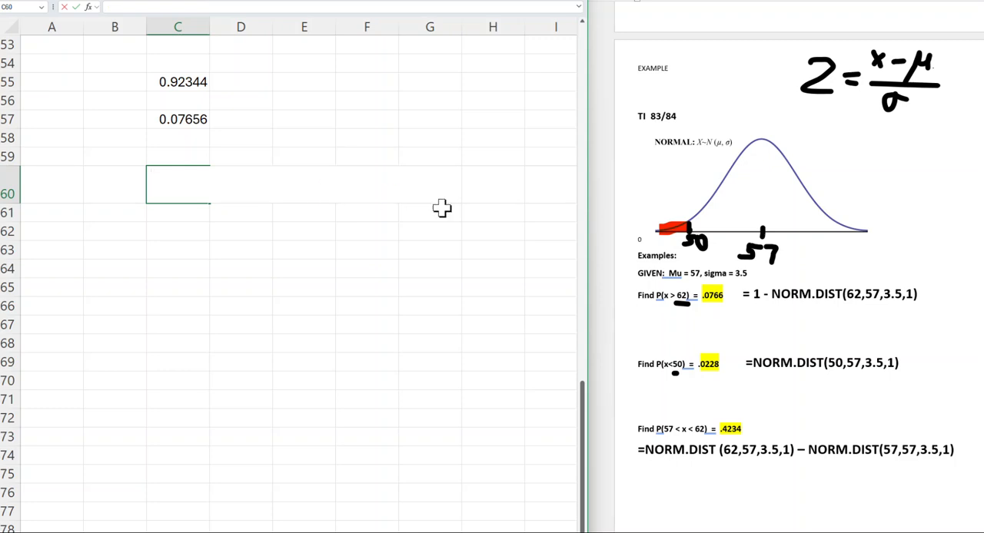
pyautogui.click(270, 156)
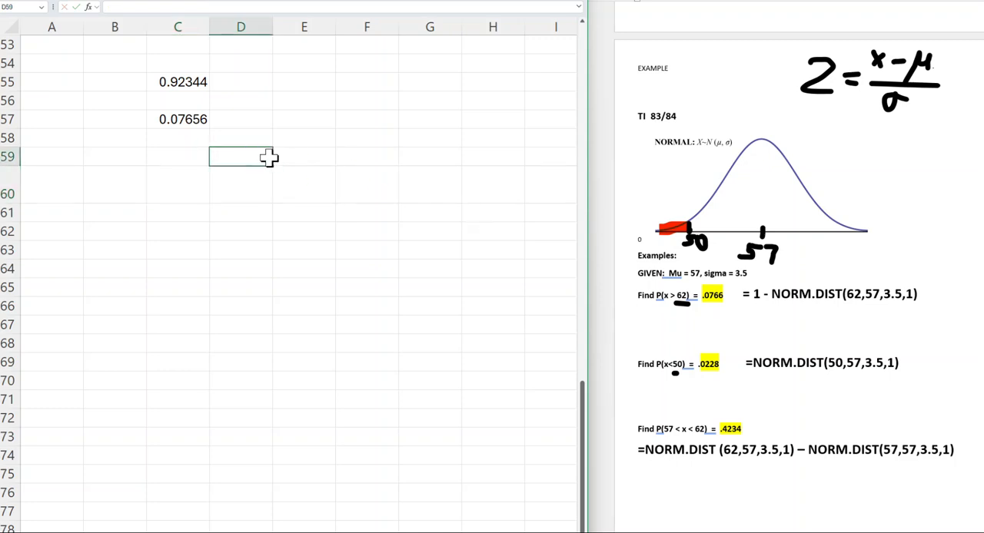
# Copy =NORM.DIST(50,57,3.5,1) from the P(x<50) example and paste it into Excel cell C60.
pyautogui.tripleClick(751, 373)
pyautogui.hotkey('ctrl', 'c')
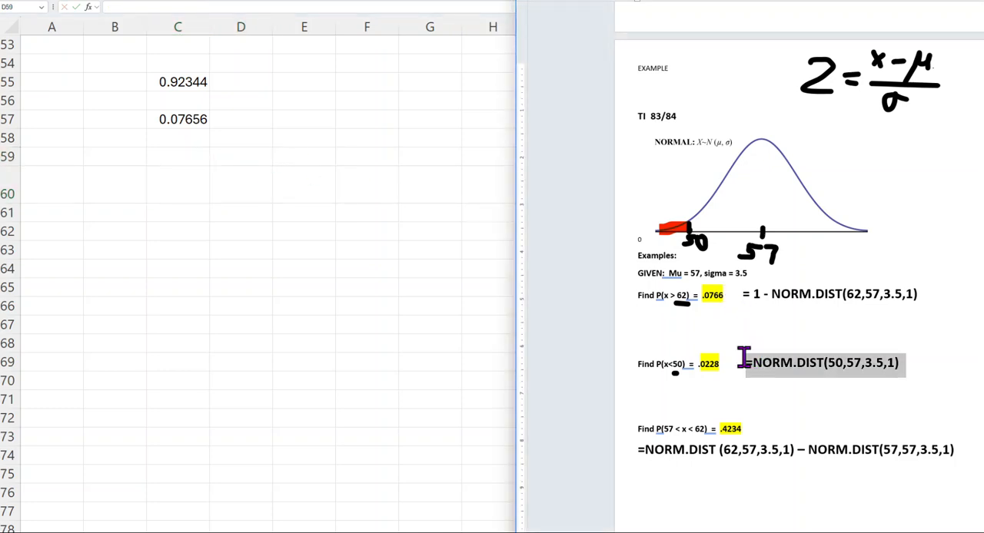
pyautogui.click(179, 182)
pyautogui.hotkey('ctrl', 'v')
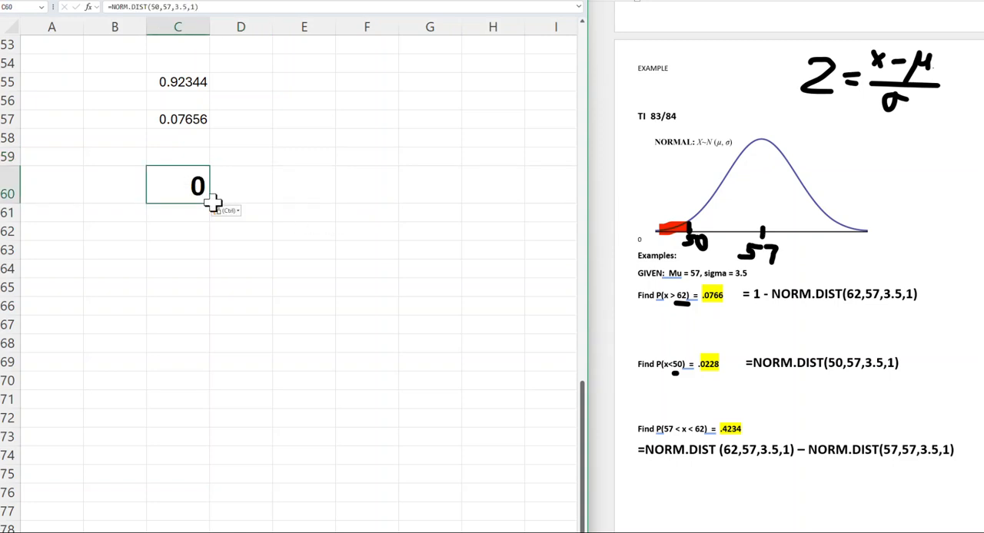
# Delete row 60 from the worksheet and paste =NORM.DIST(50,57,3.5,1) into cell C60 again.
pyautogui.moveTo(9, 204); pyautogui.dragTo(11, 179)
pyautogui.rightClick(10, 174)
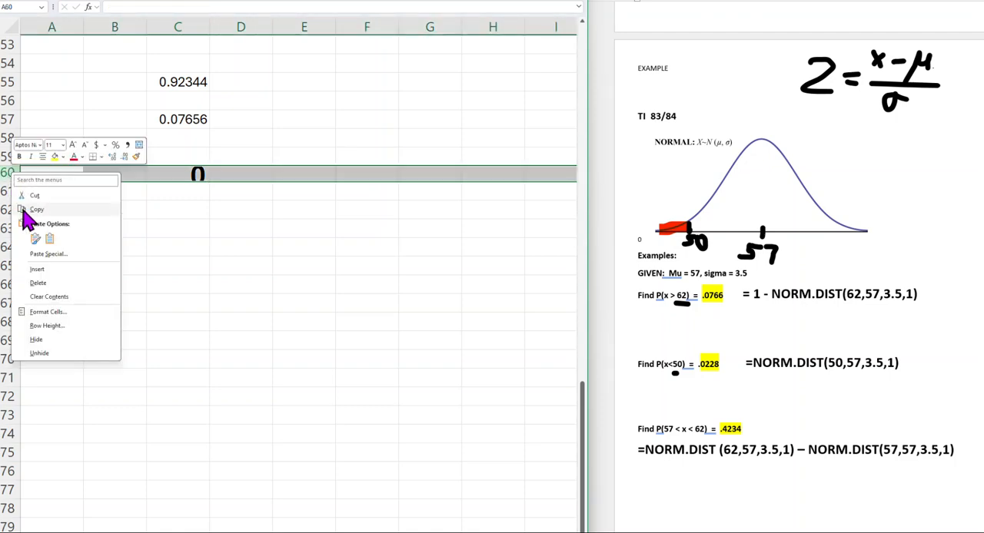
pyautogui.click(38, 283)
pyautogui.click(171, 177)
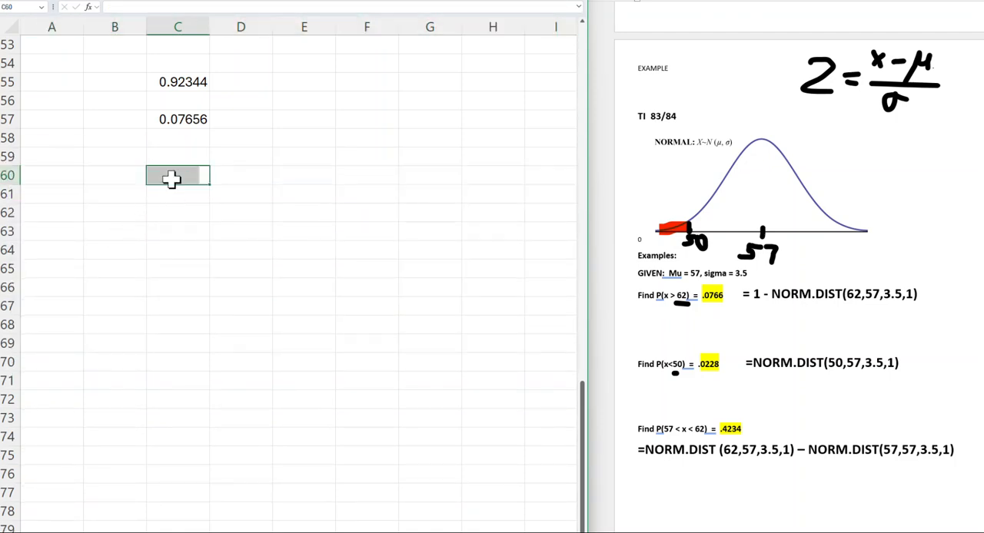
pyautogui.hotkey('ctrl', 'v')
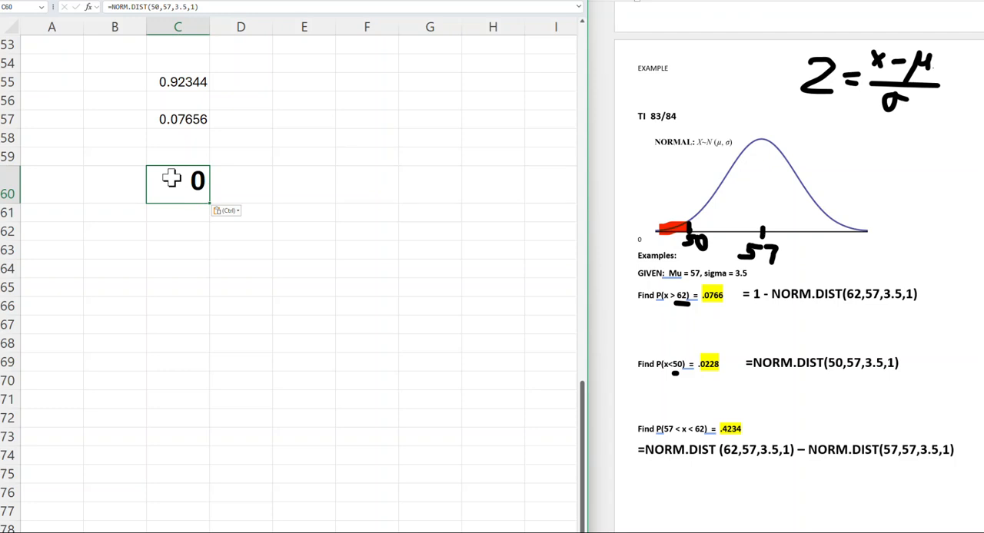
# Clear the pasted formula from cell C60 and delete the enlarged row 60.
pyautogui.click(768, 372)
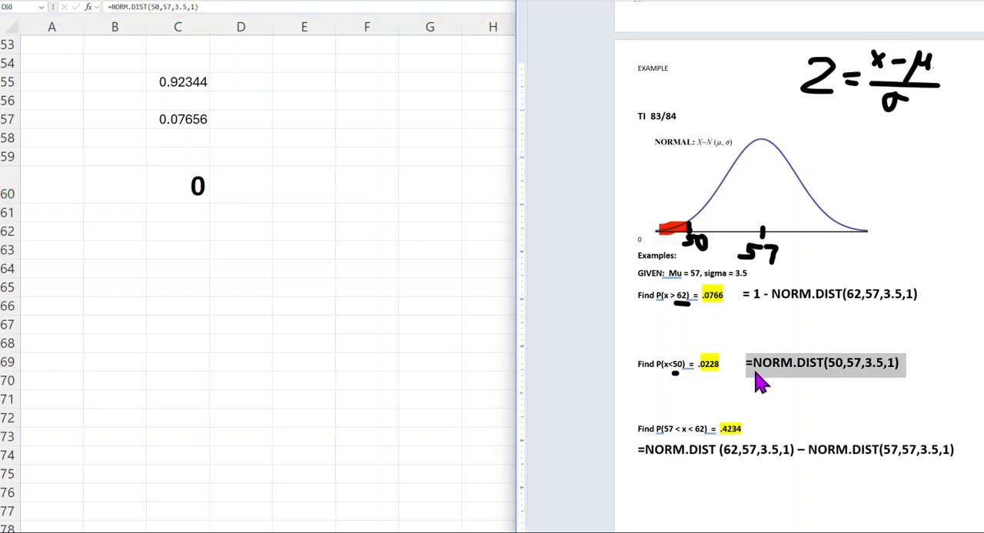
pyautogui.click(194, 184)
pyautogui.press('BackSpace')
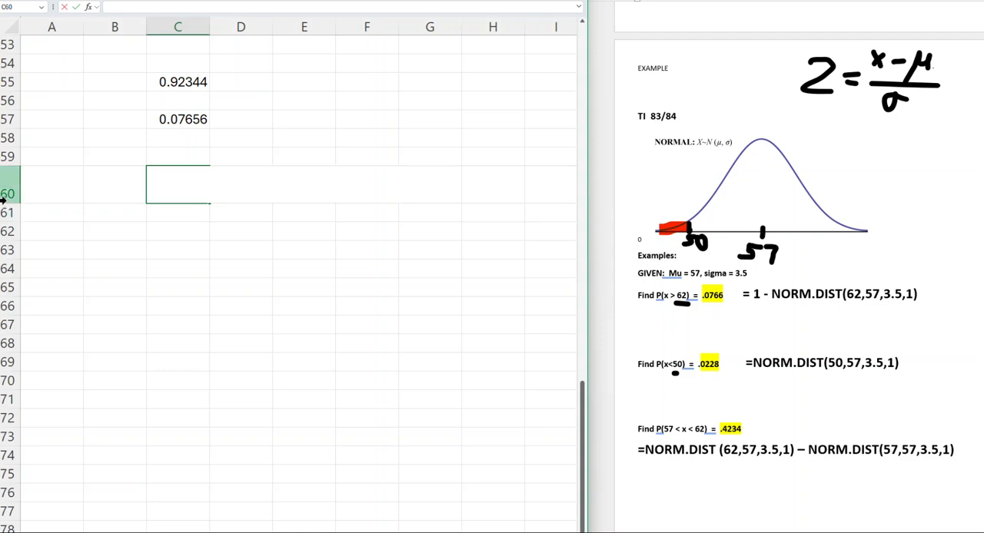
pyautogui.rightClick(8, 192)
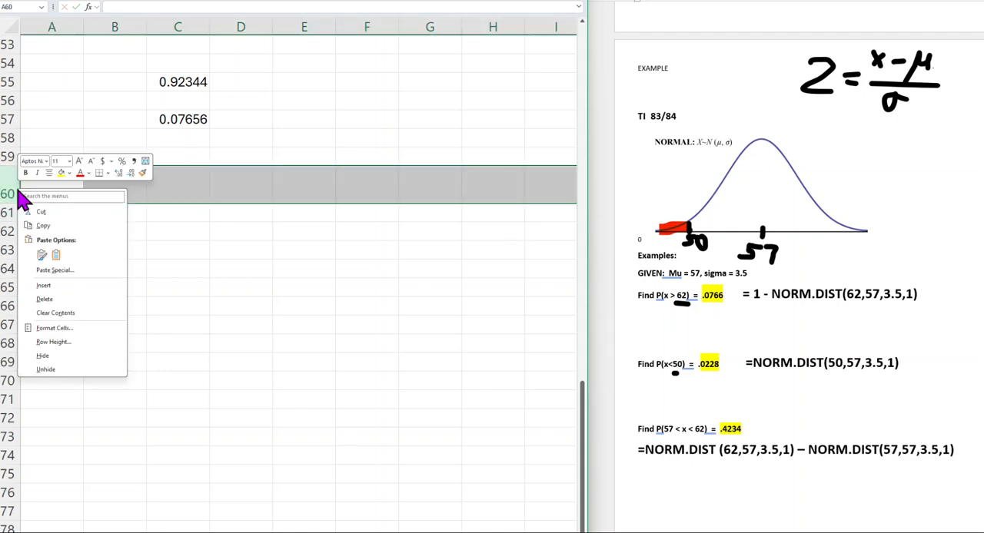
pyautogui.click(47, 300)
# Enter the formula =Norm.Dist(50,57,3.5,1) in cell C60 to calculate P(x<50).
pyautogui.click(165, 178)
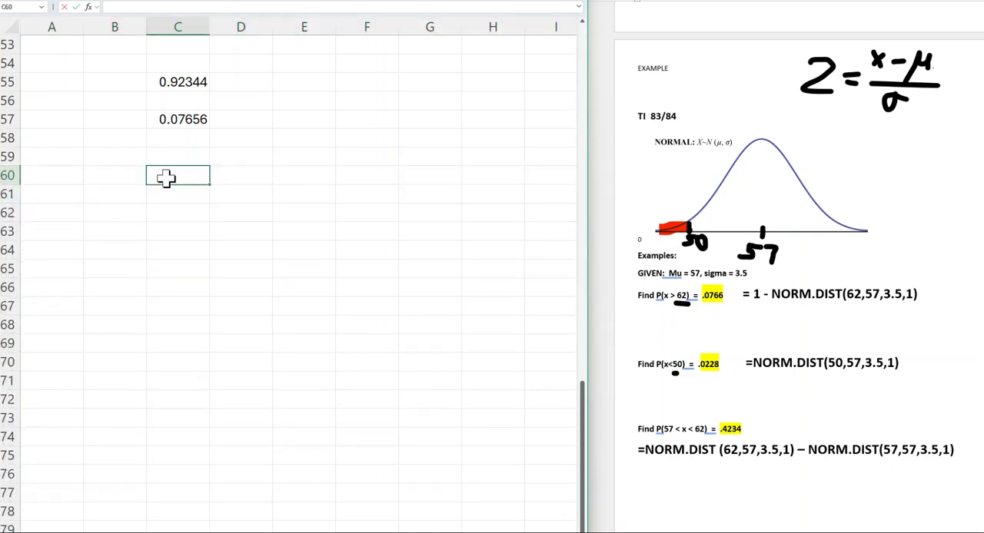
pyautogui.write('=Norm')
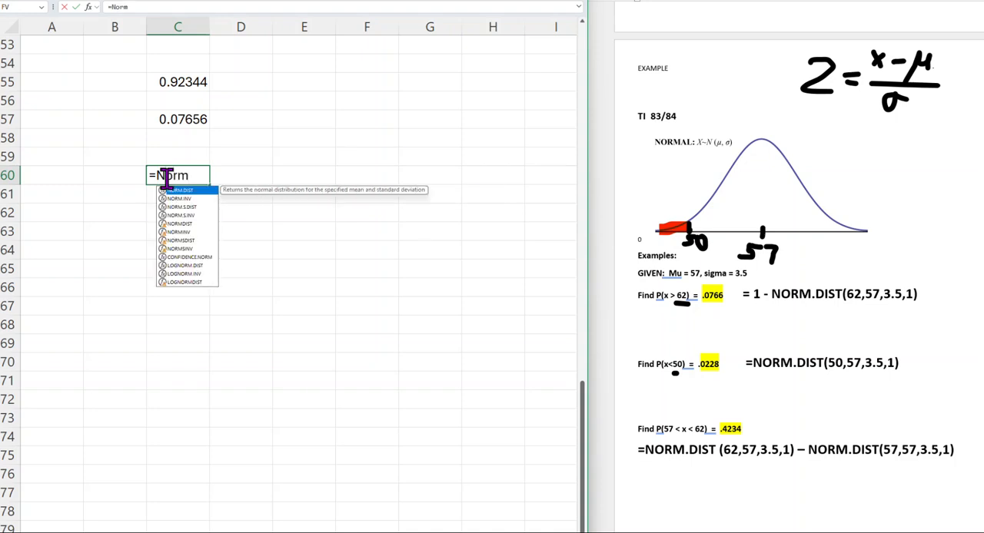
pyautogui.write('.Dist')
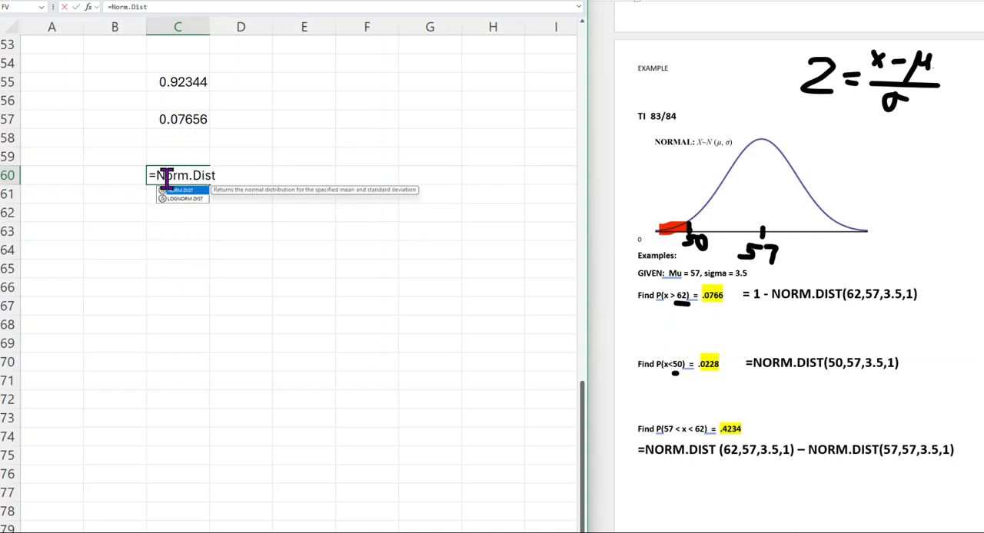
pyautogui.write('(')
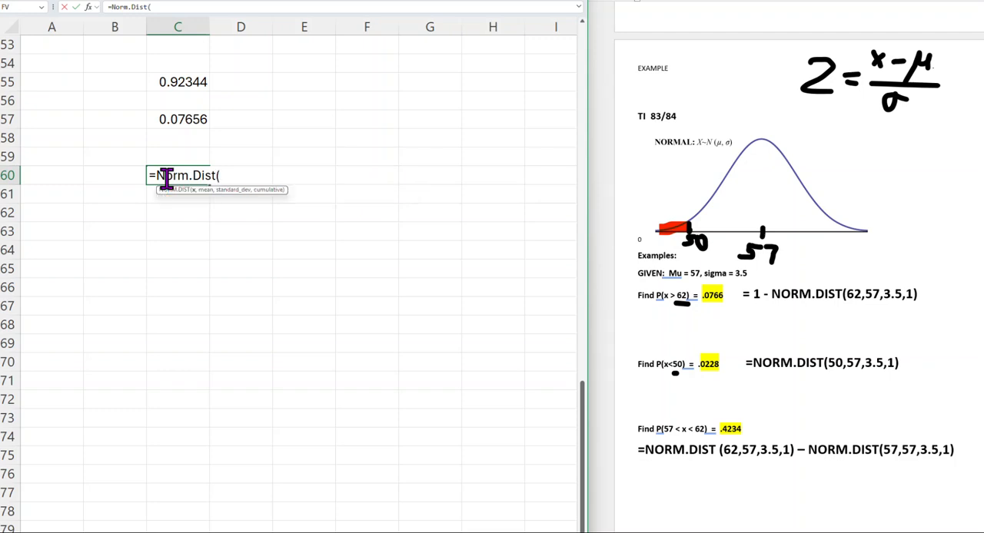
pyautogui.write('50,57')
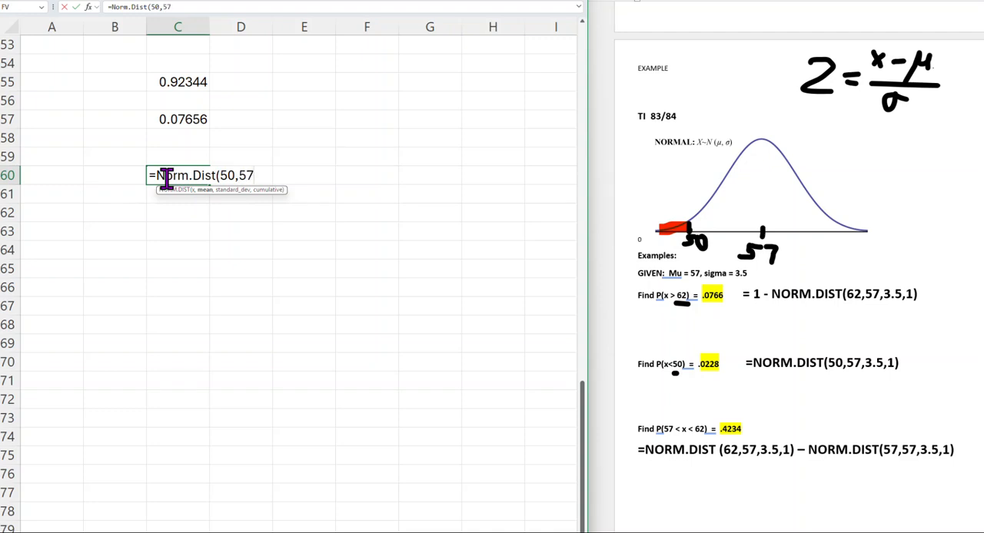
pyautogui.write(',3.5')
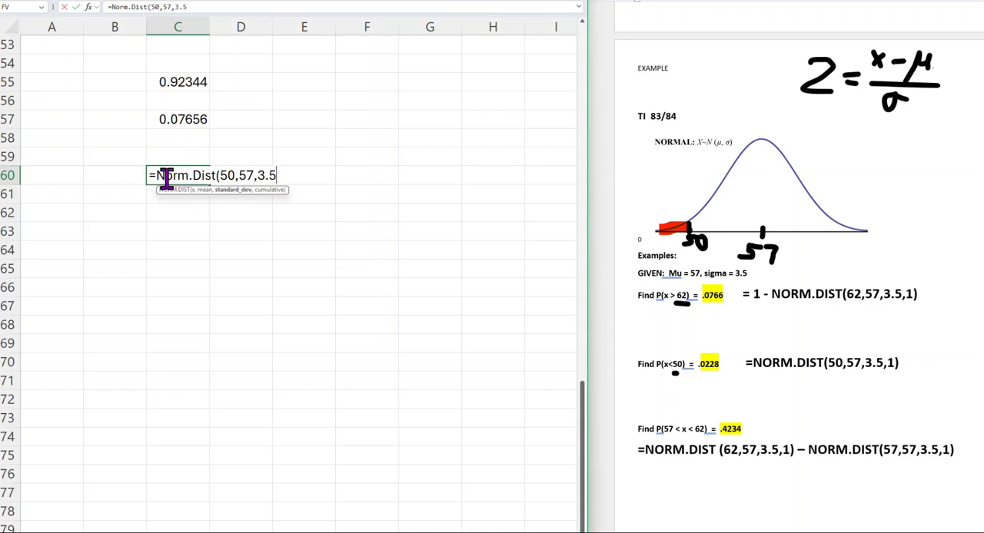
pyautogui.write(',1')
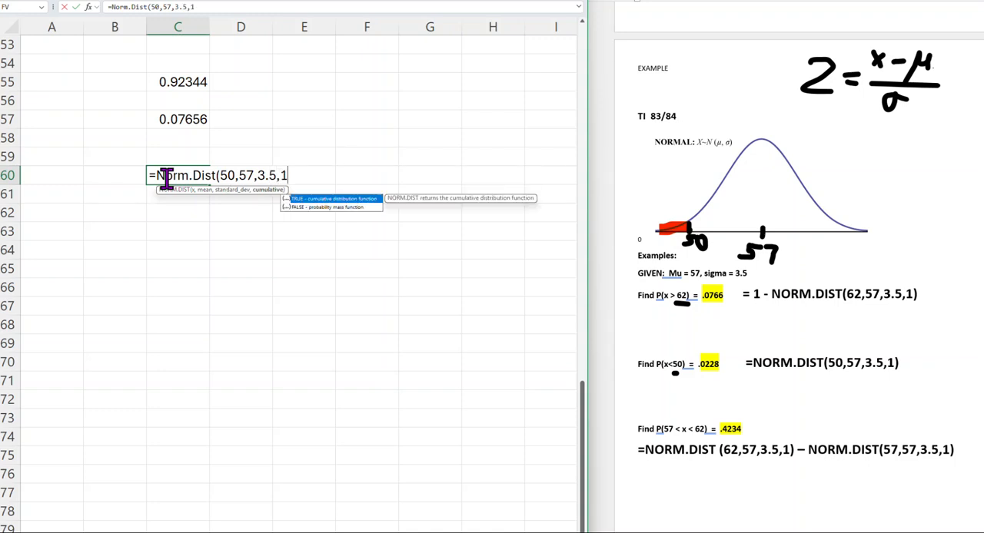
pyautogui.press('Return')
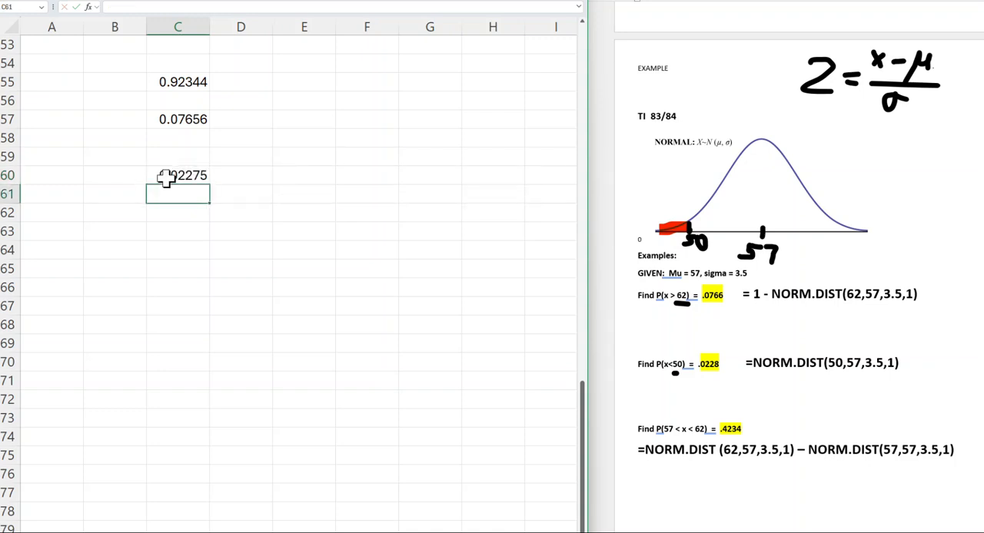
# In the Word document, erase the red tail shading, the handwritten 50 and its marker from the normal curve.
pyautogui.click(222, 250)
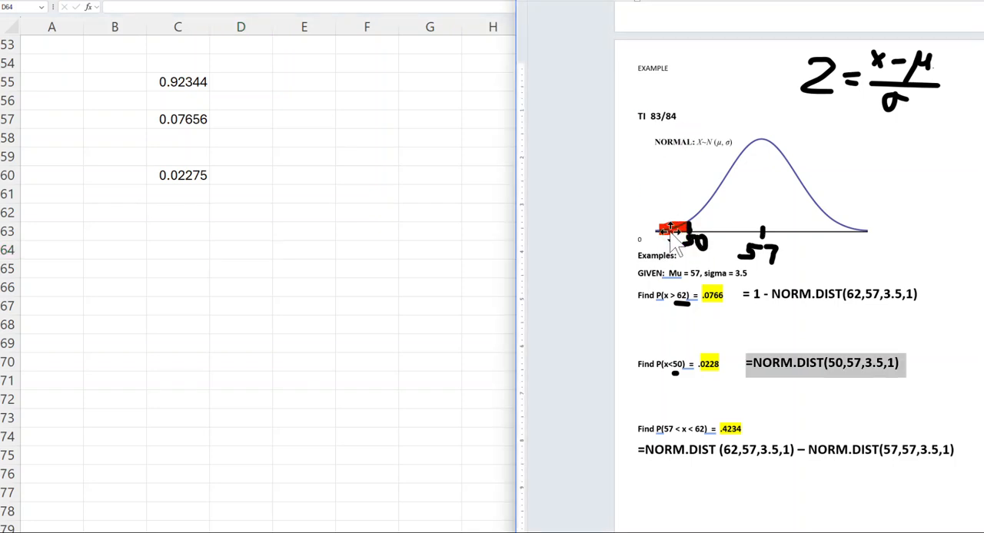
pyautogui.click(673, 227)
pyautogui.press('Delete')
pyautogui.click(697, 243)
pyautogui.press('Delete')
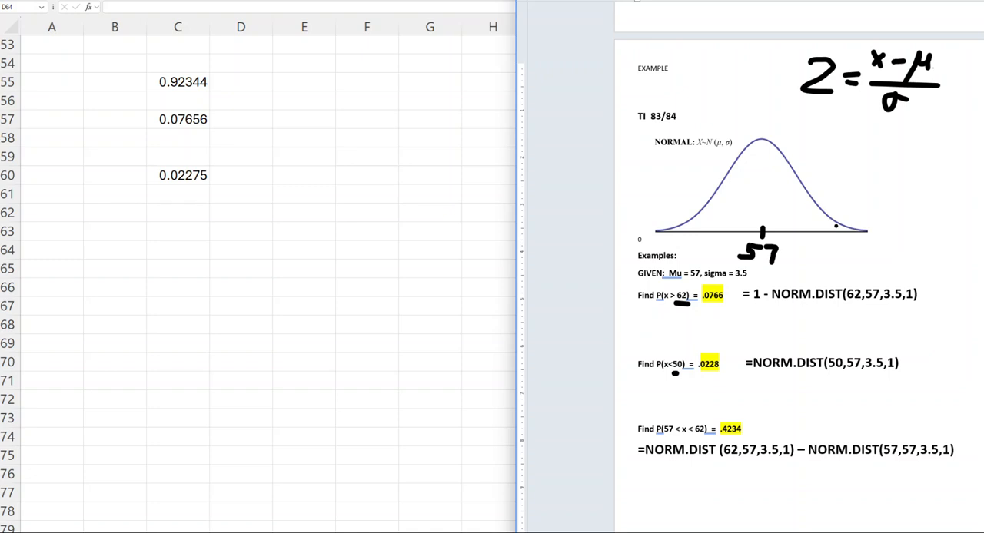
# Mark and handwrite 62 on the curve's upper side in black ink, and shade the area between 57 and 62 in red.
pyautogui.moveTo(835, 223)
pyautogui.mouseDown()
pyautogui.moveTo(835, 255)
pyautogui.moveTo(853, 255)
pyautogui.mouseUp()
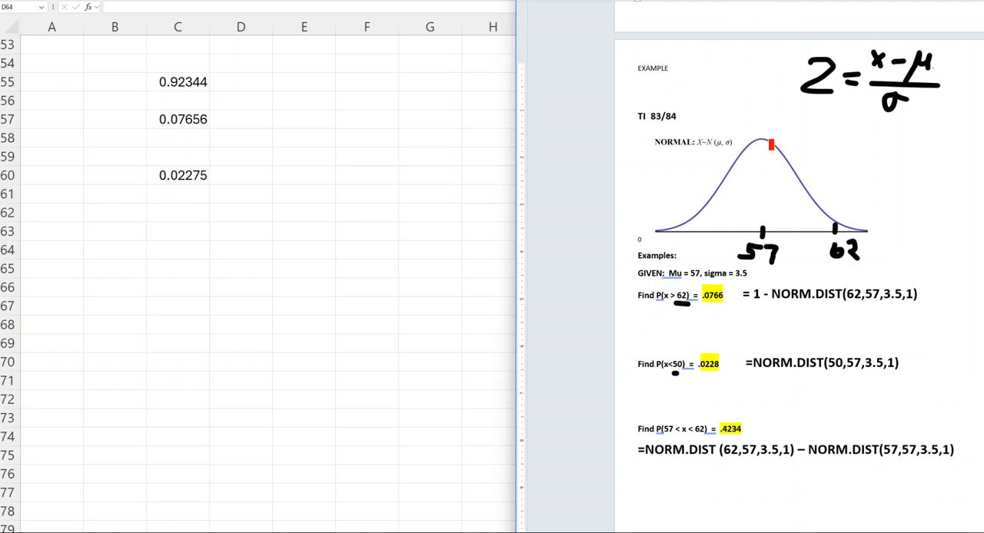
pyautogui.moveTo(760, 143)
pyautogui.mouseDown()
pyautogui.moveTo(760, 229)
pyautogui.moveTo(797, 223)
pyautogui.moveTo(763, 229)
pyautogui.mouseUp()
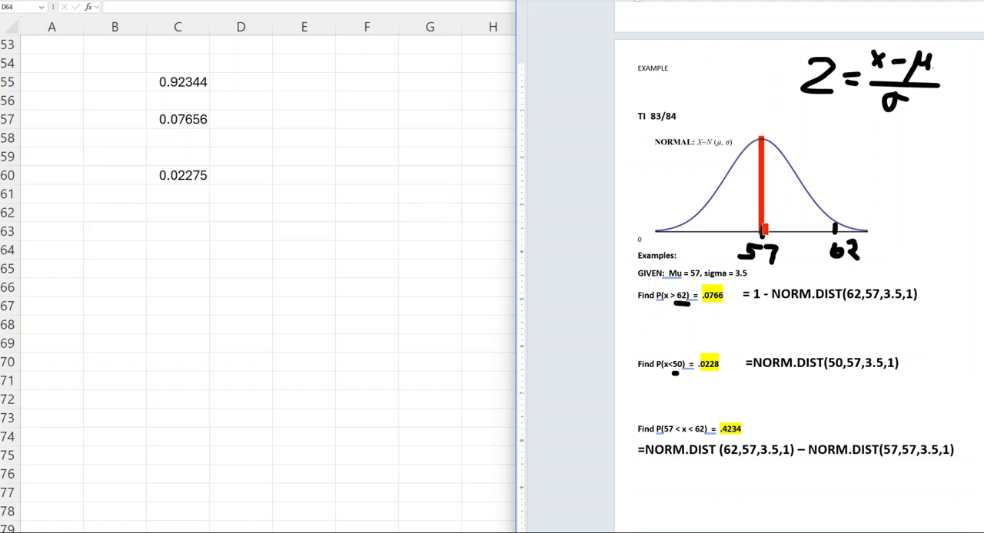
pyautogui.moveTo(764, 139)
pyautogui.mouseDown()
pyautogui.moveTo(804, 203)
pyautogui.moveTo(836, 229)
pyautogui.moveTo(766, 226)
pyautogui.moveTo(816, 218)
pyautogui.moveTo(756, 198)
pyautogui.moveTo(792, 191)
pyautogui.moveTo(770, 165)
pyautogui.moveTo(772, 145)
pyautogui.moveTo(803, 201)
pyautogui.mouseUp()
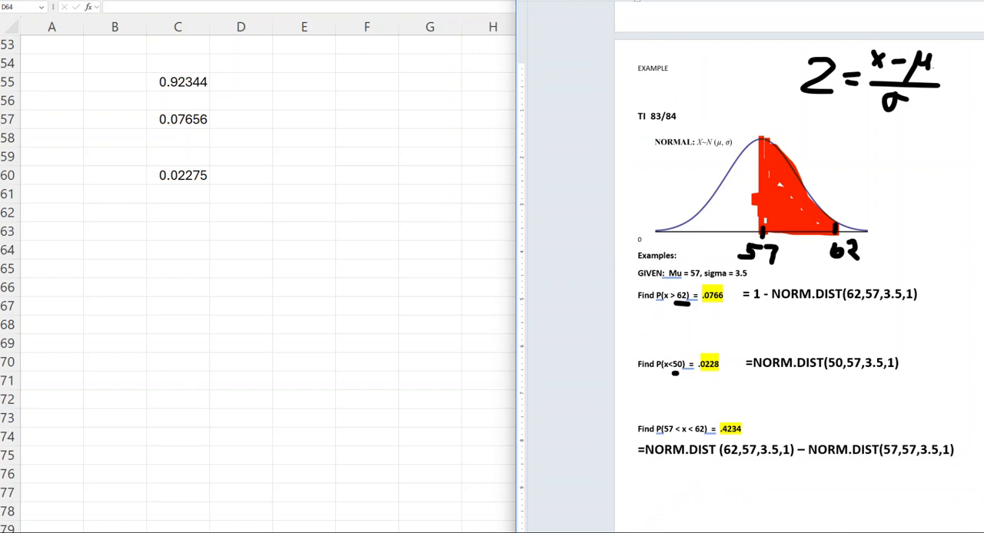
pyautogui.click(183, 232)
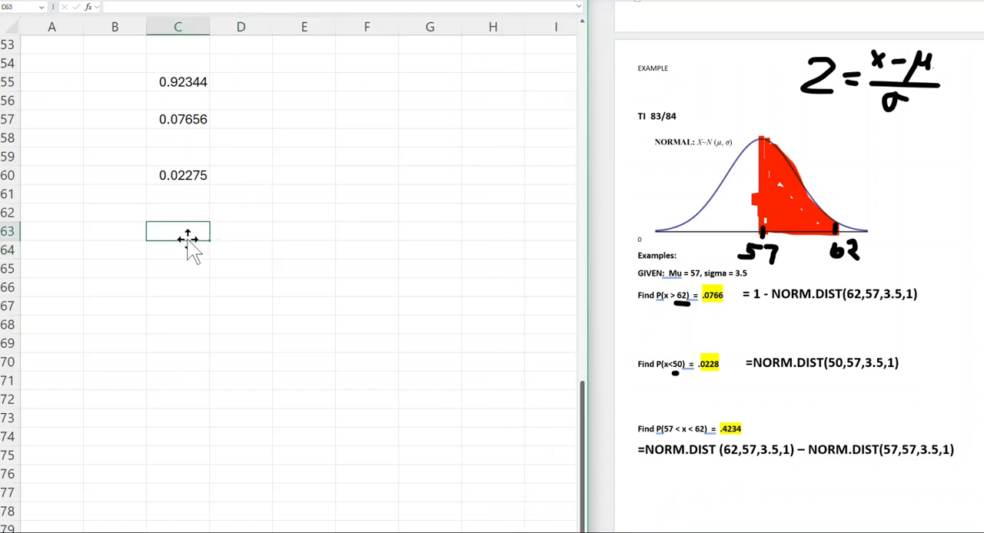
pyautogui.scroll(1, 184, 244)
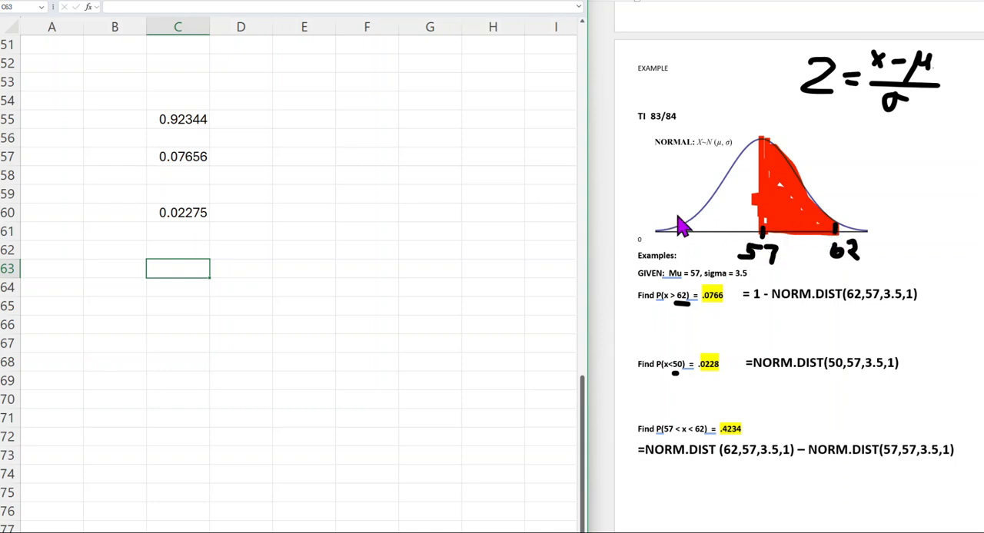
# In the Word document, hatch the whole area under the curve below 62 with multicoloured diagonal ink strokes.
pyautogui.click(732, 2)
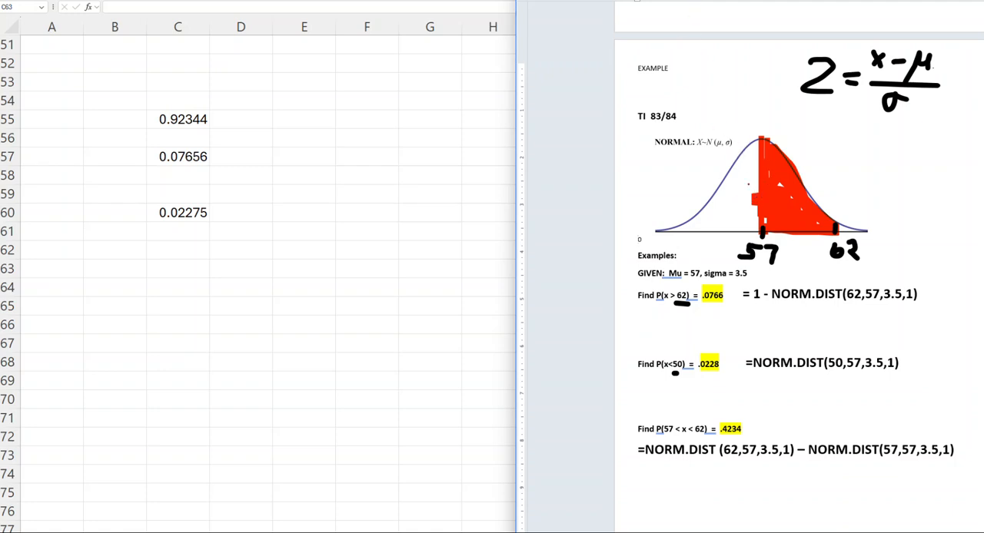
pyautogui.moveTo(773, 148)
pyautogui.mouseDown()
pyautogui.moveTo(736, 171)
pyautogui.moveTo(727, 190)
pyautogui.mouseUp()
pyautogui.moveTo(807, 187); pyautogui.dragTo(699, 226)
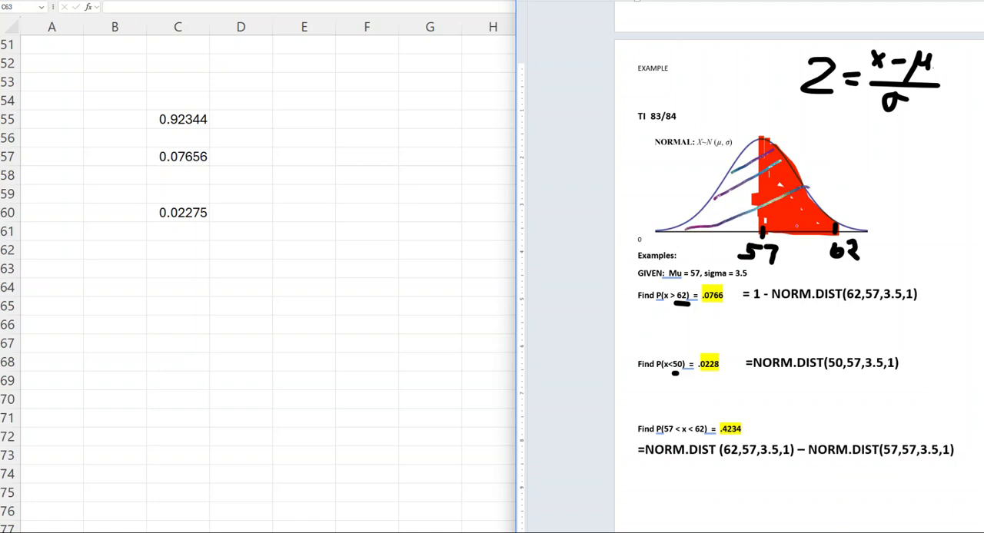
pyautogui.moveTo(810, 209); pyautogui.dragTo(789, 216)
pyautogui.moveTo(817, 224); pyautogui.dragTo(806, 226)
# Shade the area under the curve below 57 with yellow ink.
pyautogui.click(734, 0)
pyautogui.click(725, 91)
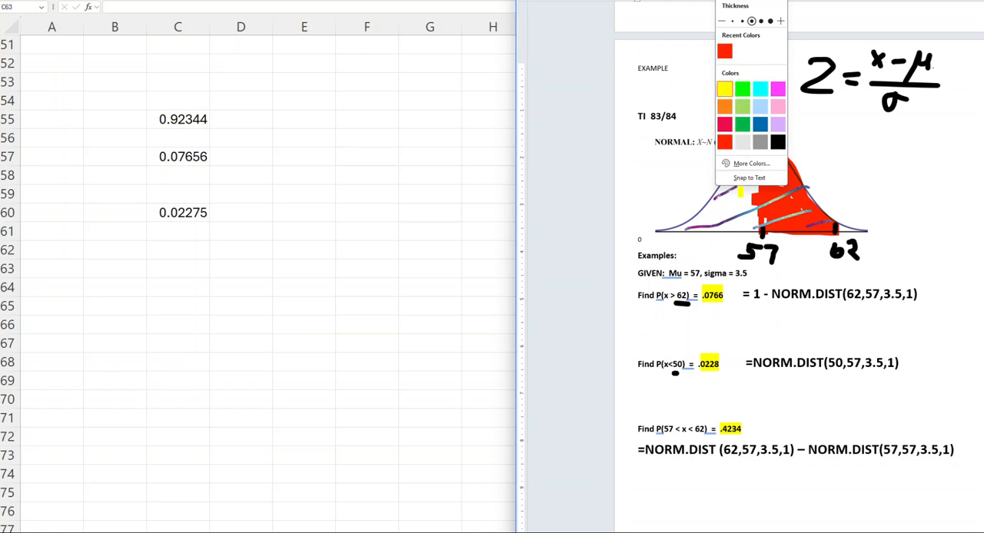
pyautogui.click(814, 165)
pyautogui.moveTo(757, 150)
pyautogui.mouseDown()
pyautogui.moveTo(724, 209)
pyautogui.moveTo(732, 186)
pyautogui.moveTo(692, 226)
pyautogui.moveTo(756, 227)
pyautogui.moveTo(750, 193)
pyautogui.moveTo(726, 222)
pyautogui.moveTo(754, 193)
pyautogui.moveTo(713, 212)
pyautogui.mouseUp()
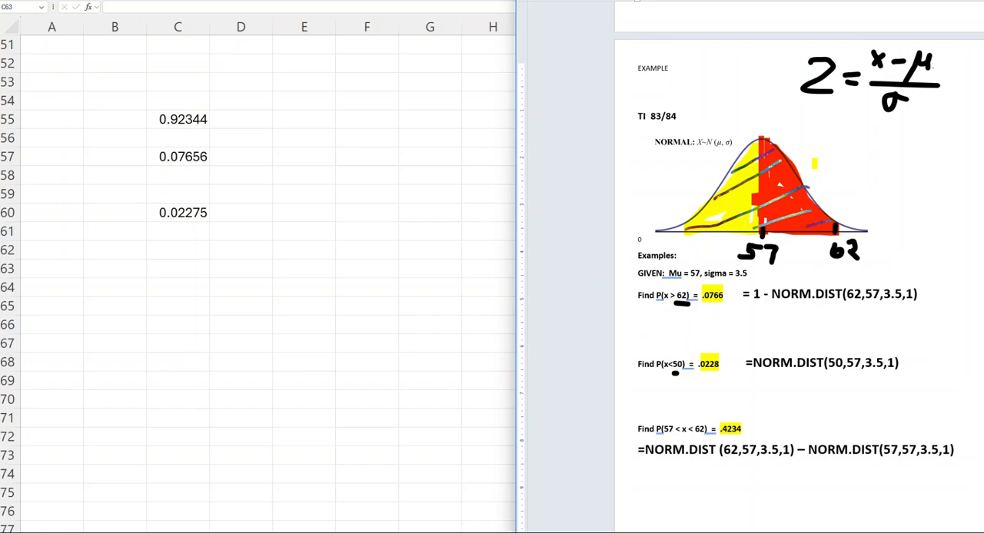
# In Excel cell C63, begin the P(57 < x < 62) formula with =NORM.DIST(62,57,3.5,1) followed by a minus sign.
pyautogui.click(184, 269)
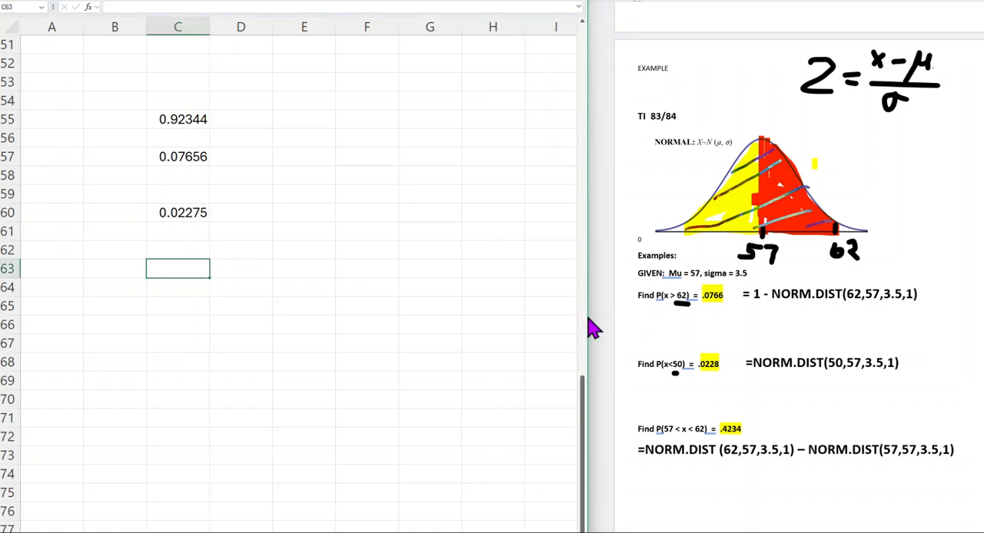
pyautogui.write('=NOR')
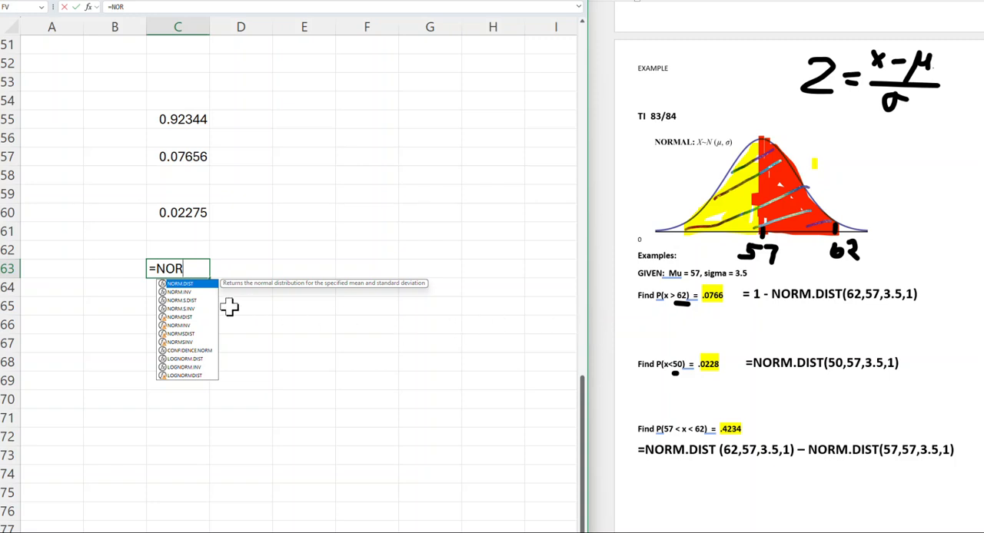
pyautogui.doubleClick(184, 285)
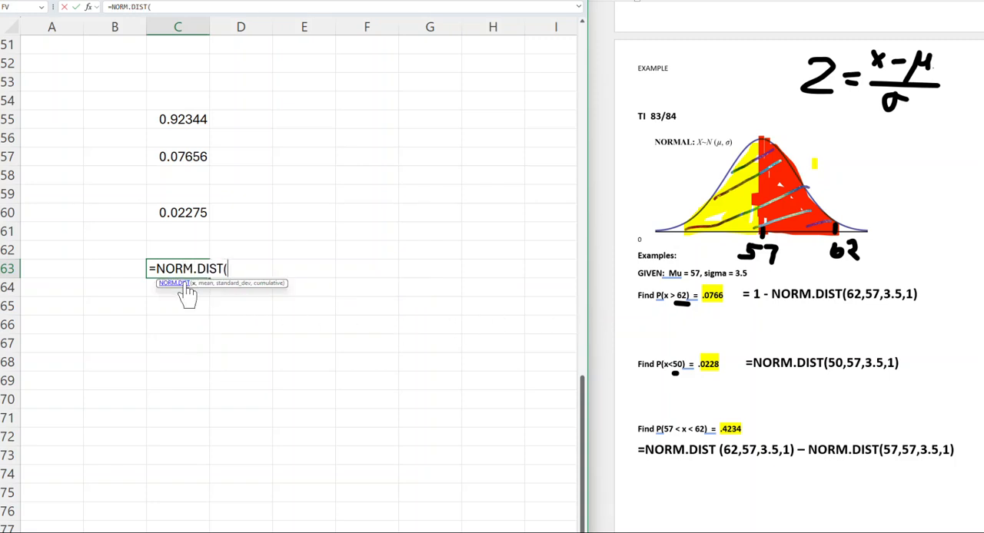
pyautogui.write('62,57')
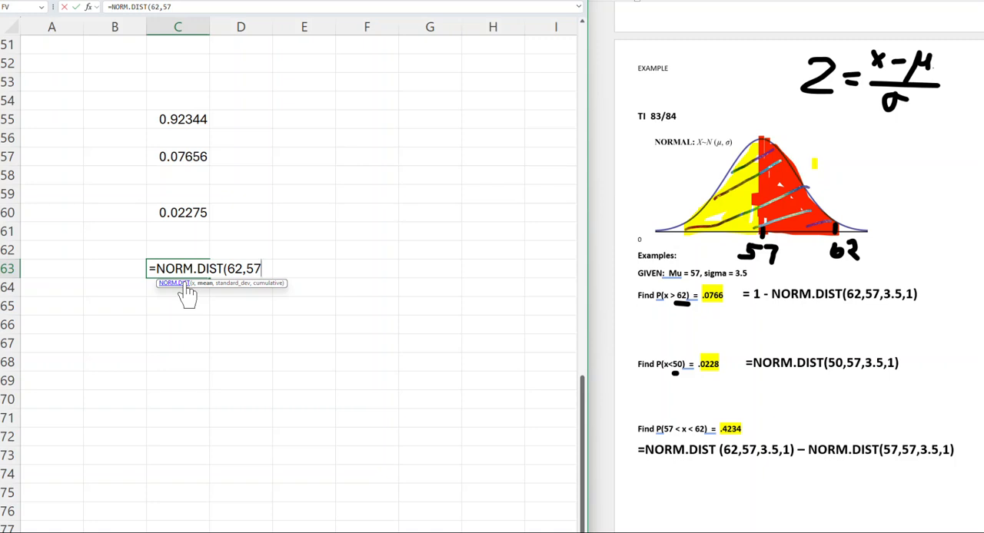
pyautogui.write(',3.5,1')
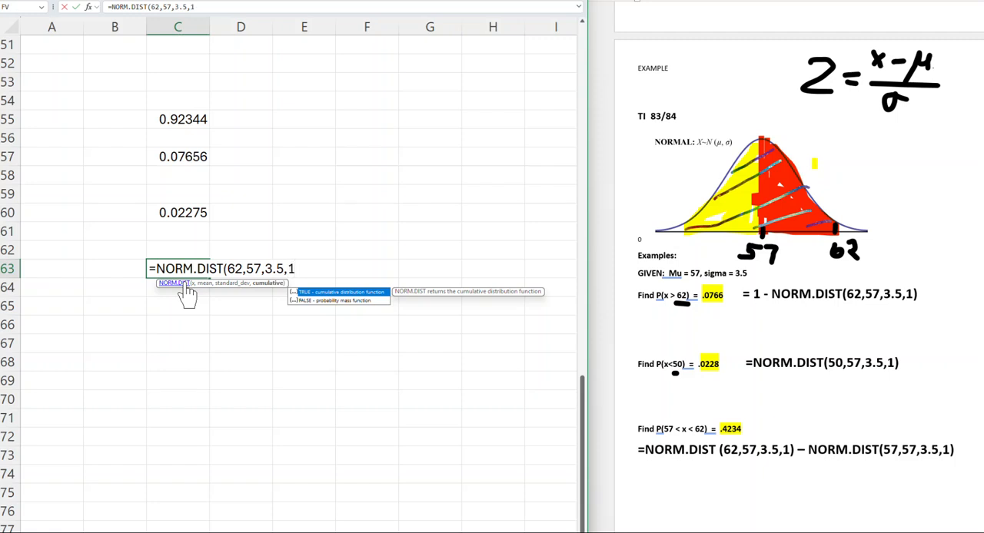
pyautogui.write(') -')
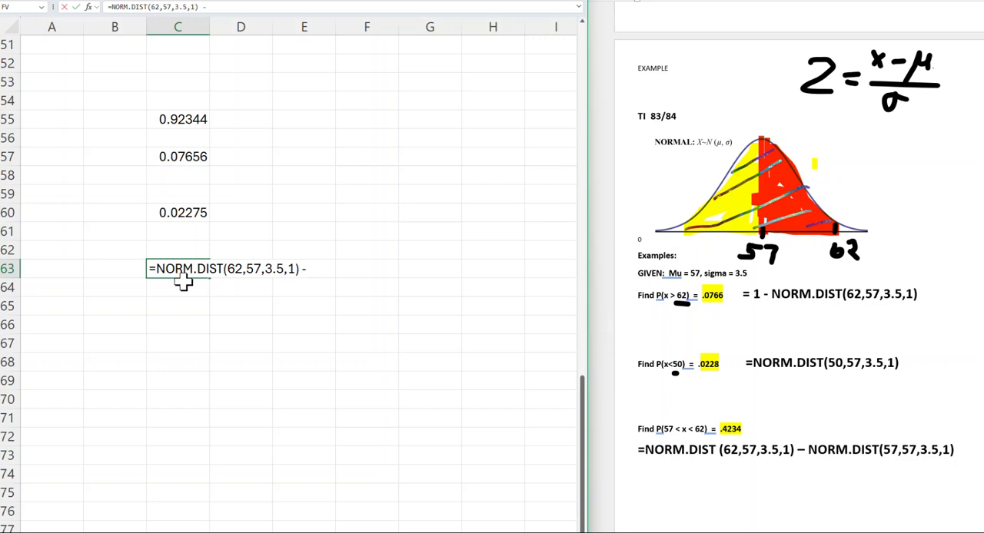
pyautogui.write('NO')
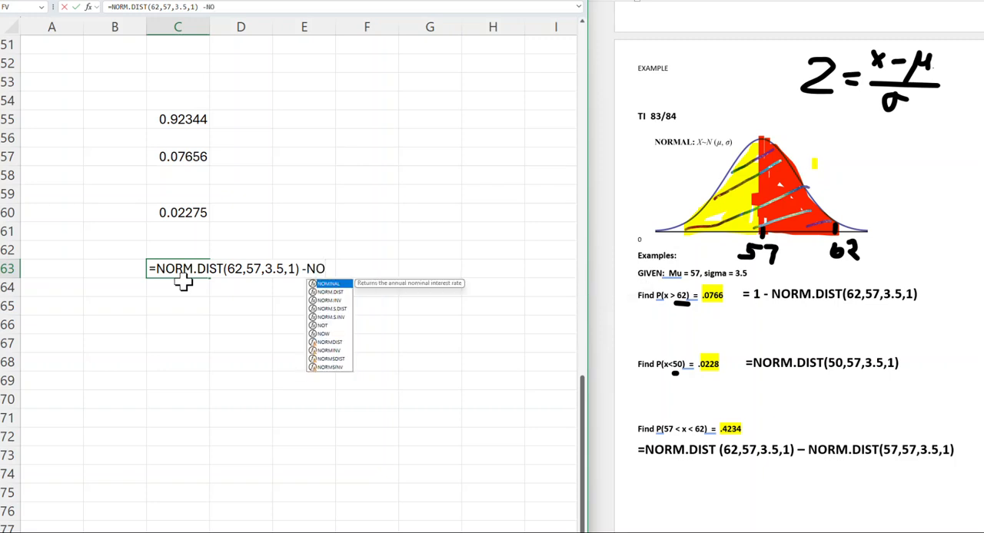
# Complete the P(57 < x < 62) formula in cell C63 by subtracting NORM.DIST(57,57,3.5,1), and enter it.
pyautogui.doubleClick(329, 292)
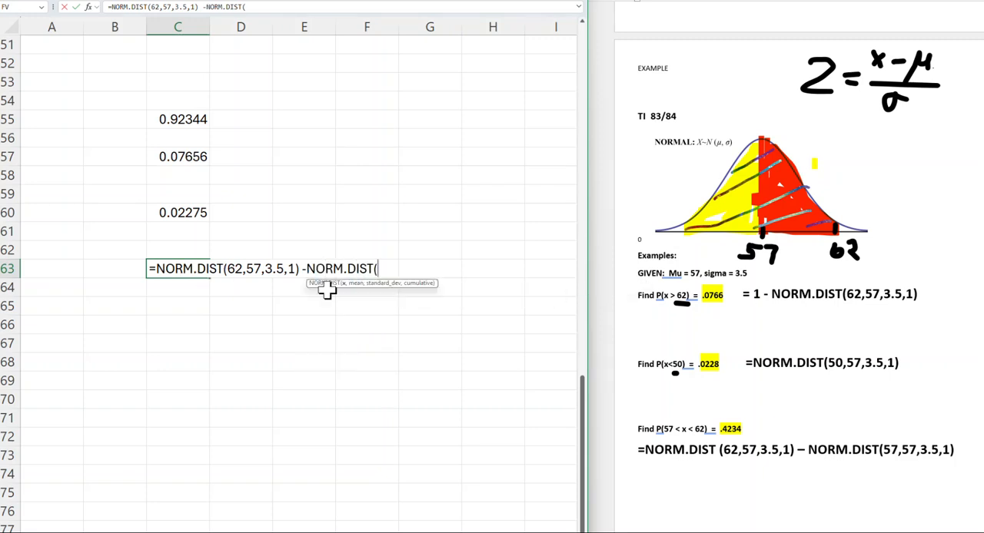
pyautogui.write('57,')
pyautogui.write('57')
pyautogui.press('BackSpace')
pyautogui.press('BackSpace')
pyautogui.write(',57,3.')
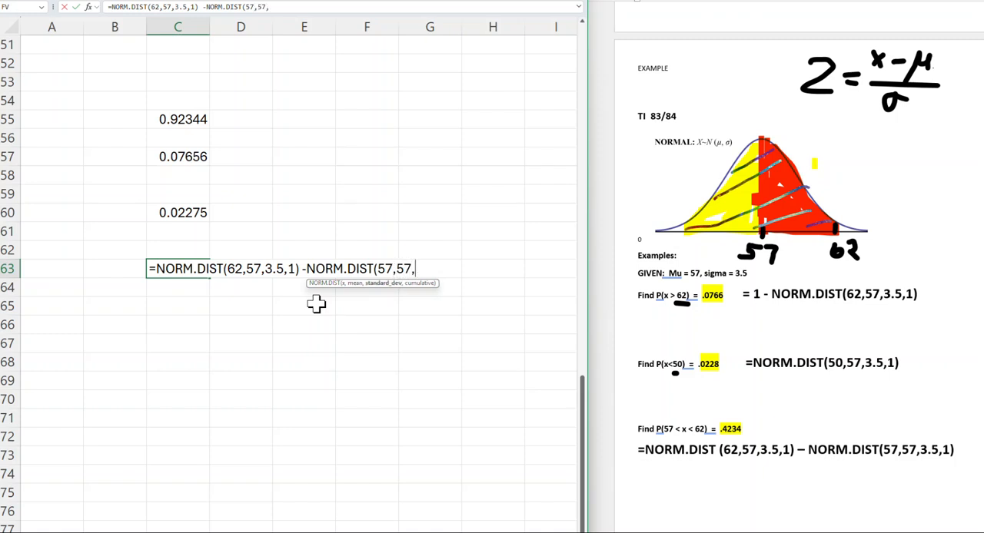
pyautogui.write('5,1)')
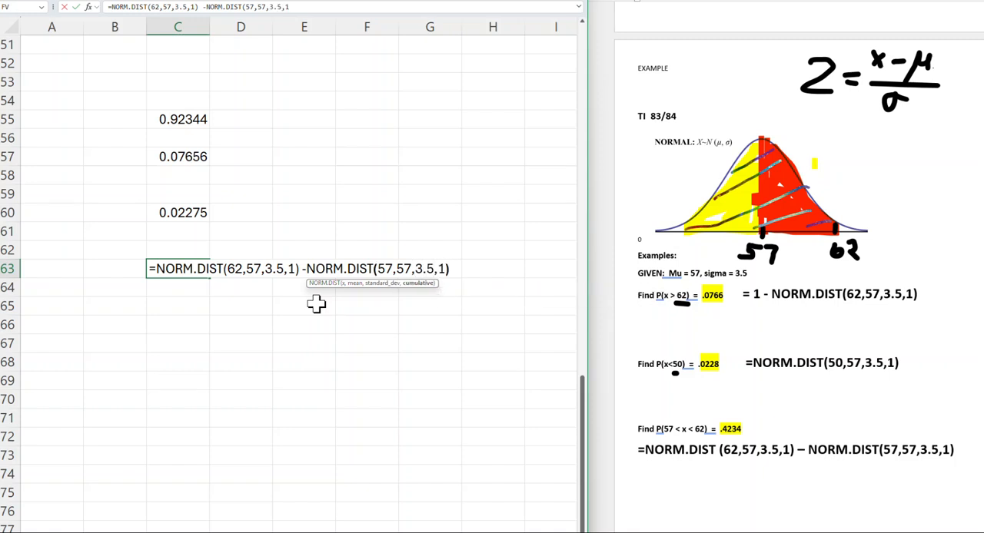
pyautogui.press('Return')
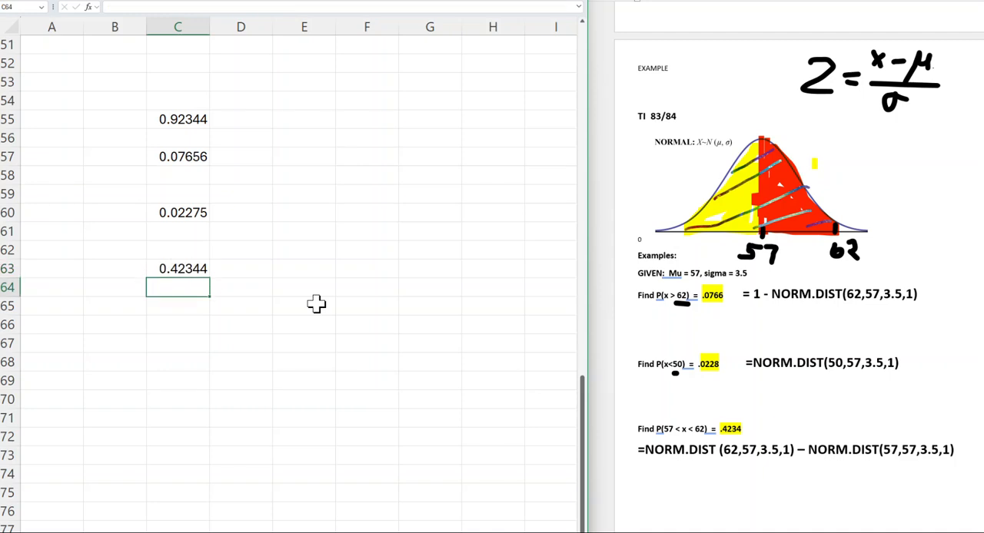
# Review the P(x > 62) formula in cell C57 alongside the worked examples in the Word document.
pyautogui.scroll(-1, 316, 304)
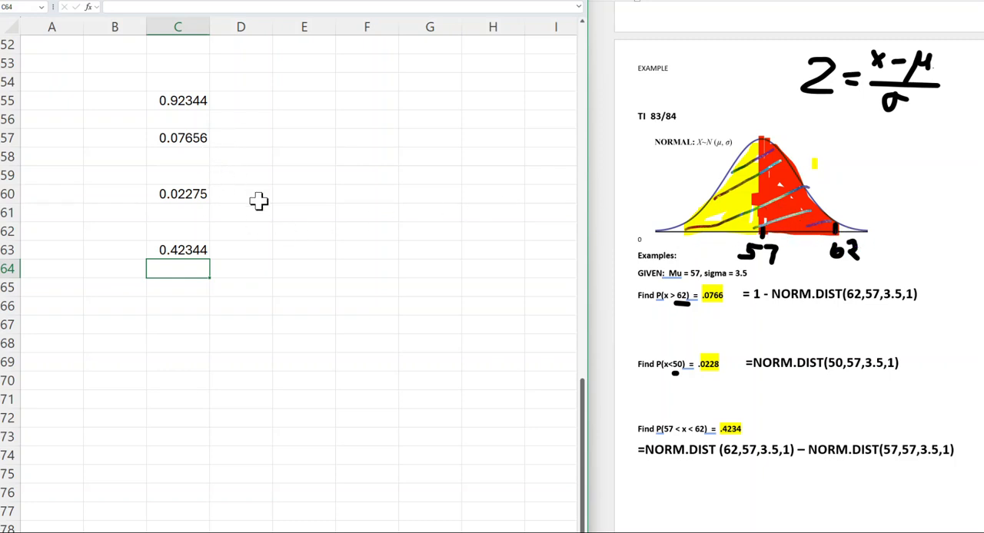
pyautogui.click(182, 137)
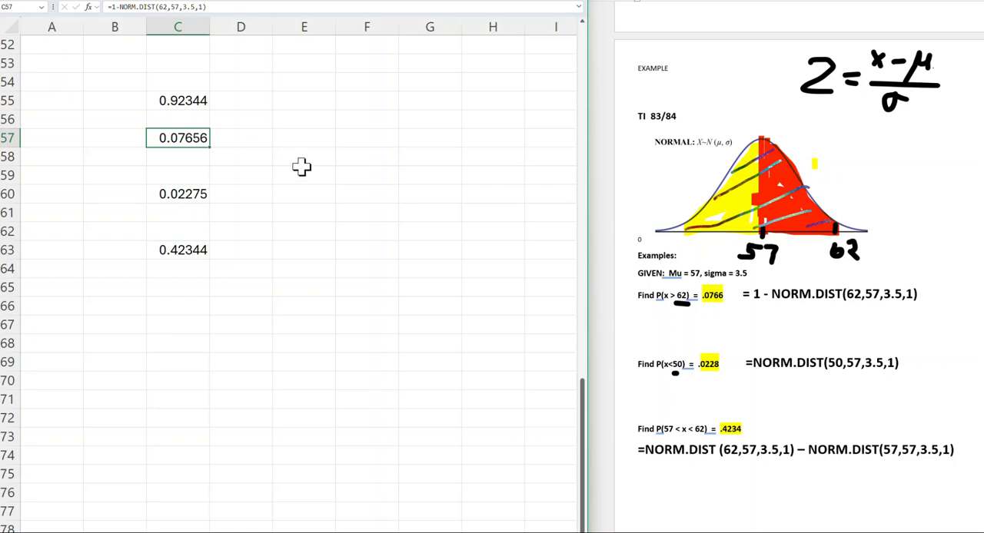
pyautogui.scroll(3, 736, 282)
pyautogui.scroll(3, 734, 298)
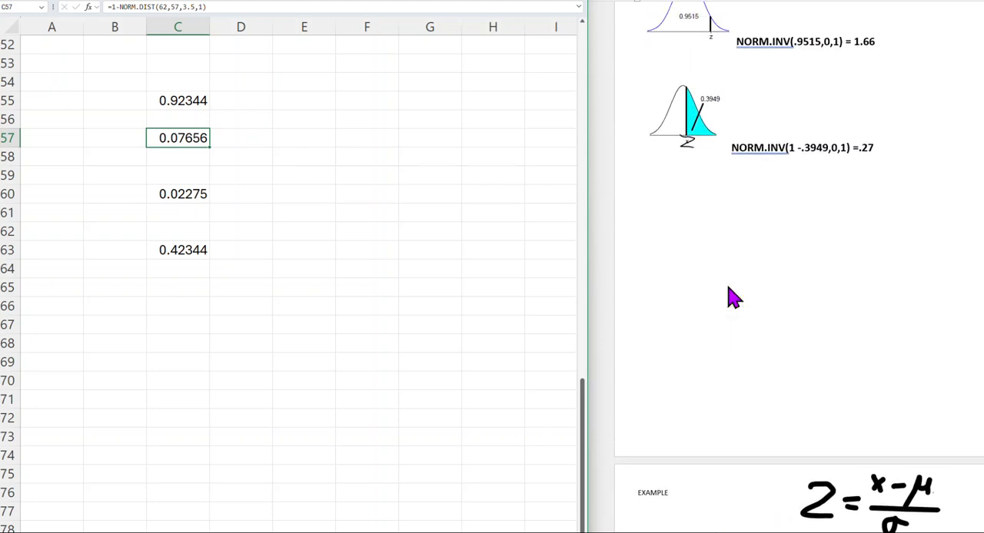
pyautogui.scroll(-6, 734, 298)
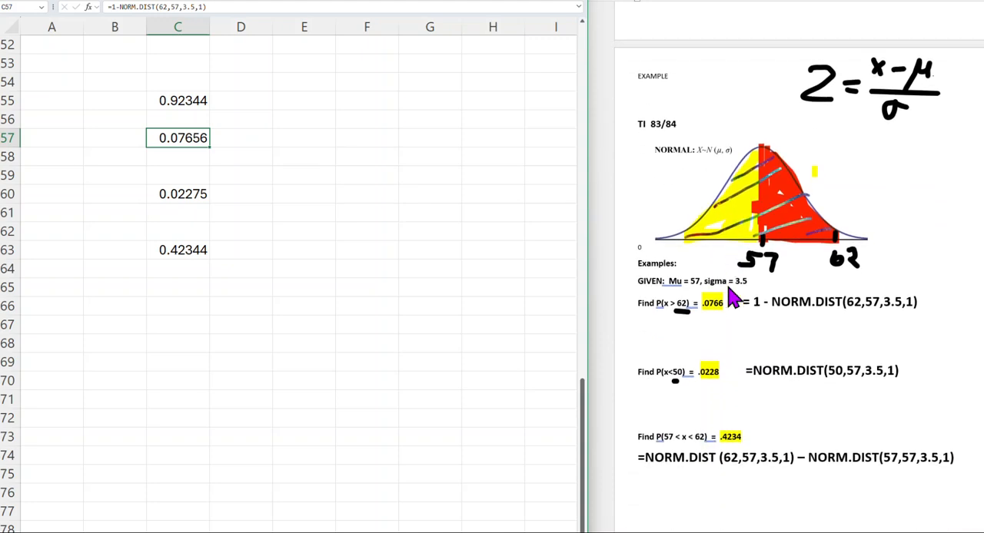
pyautogui.click(319, 191)
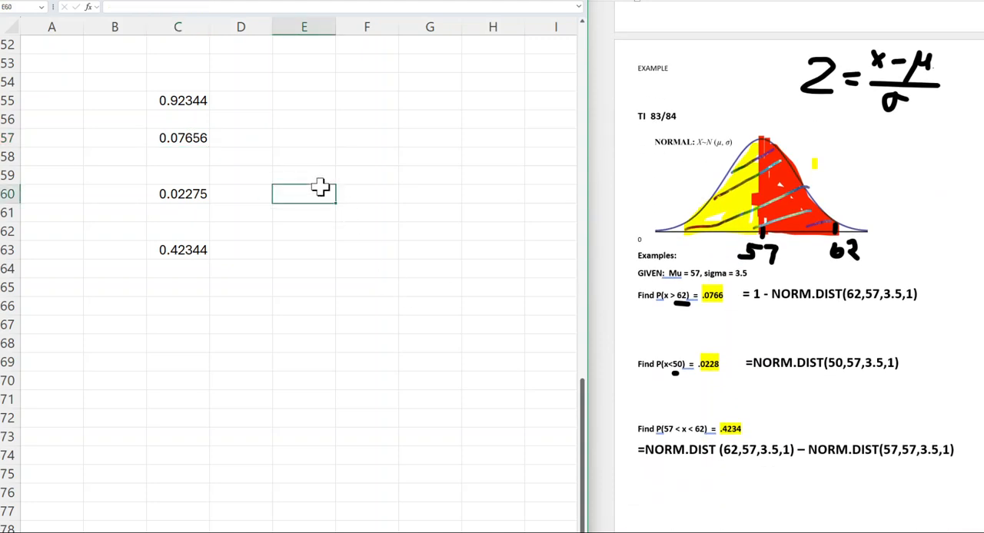